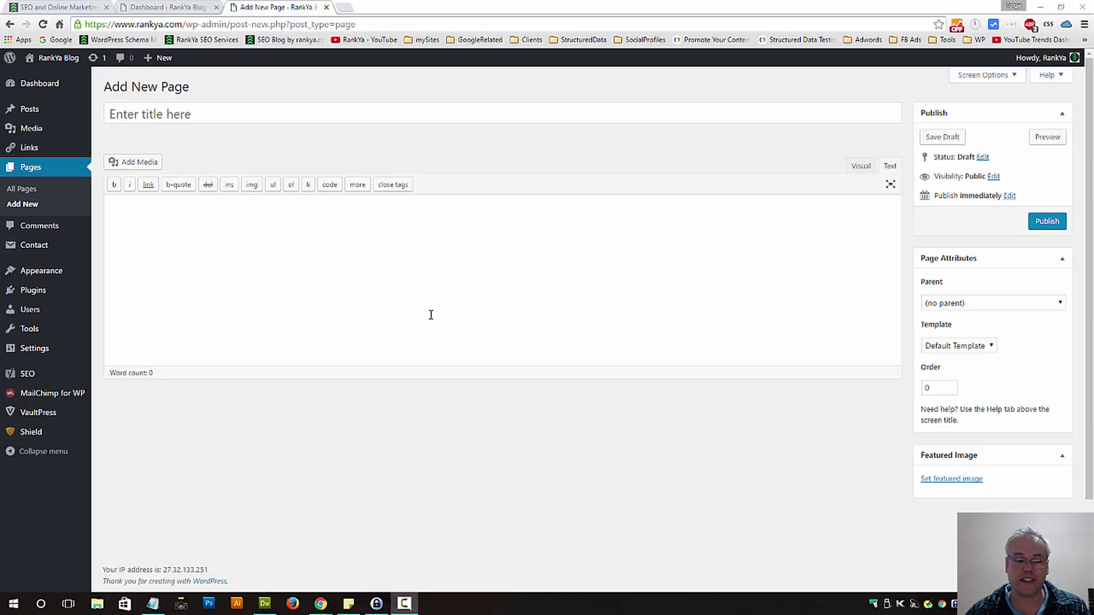
# Enter the page title 'Google Insights' and switch the editor to the Visual tab.
pyautogui.click(169, 114)
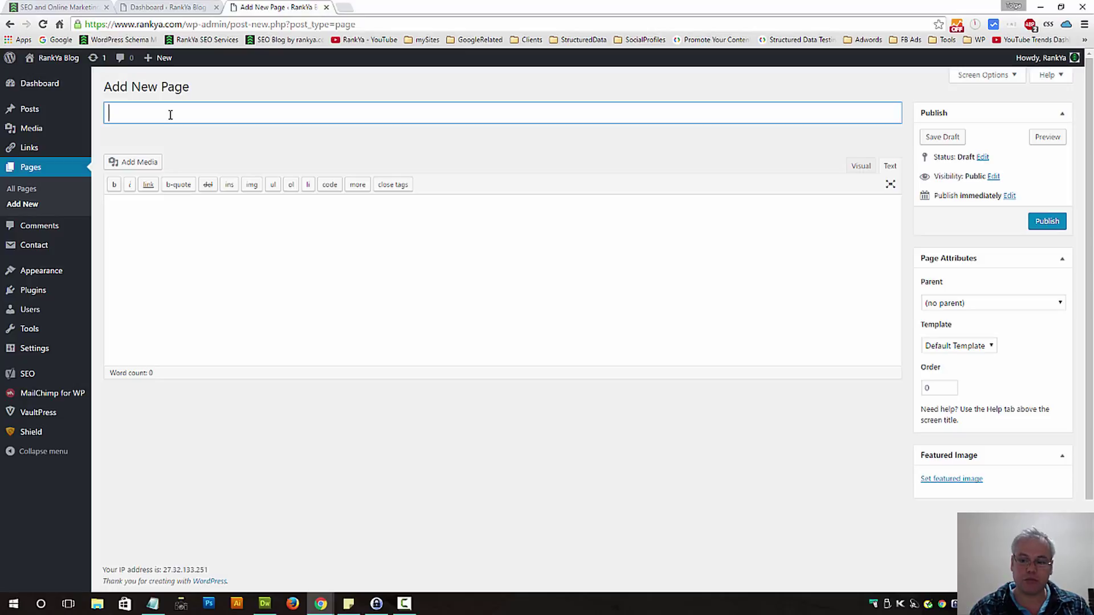
pyautogui.write('Google')
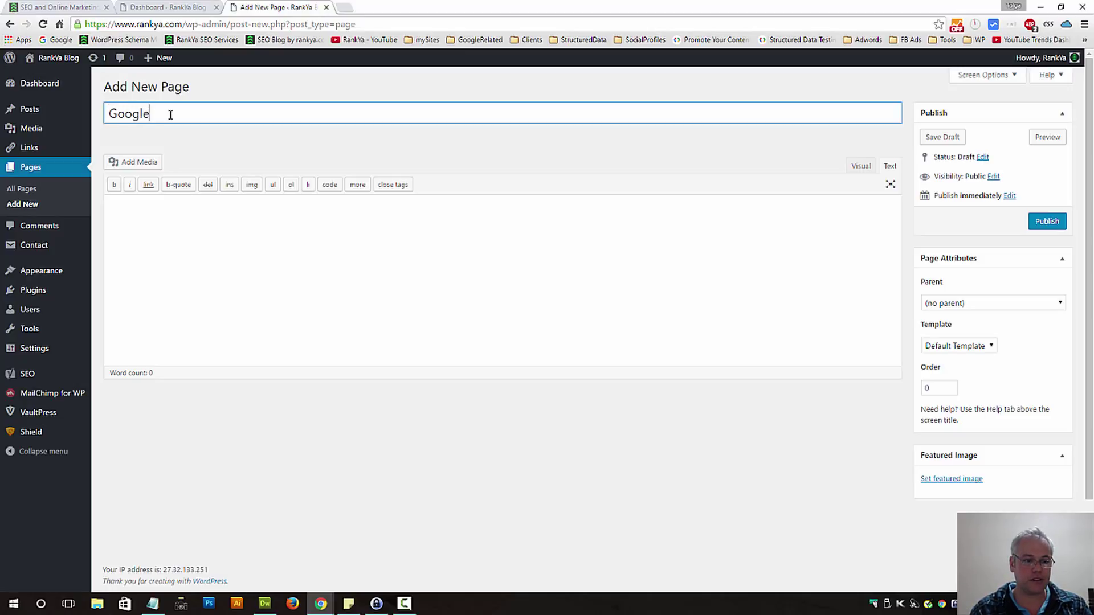
pyautogui.write(' Insights')
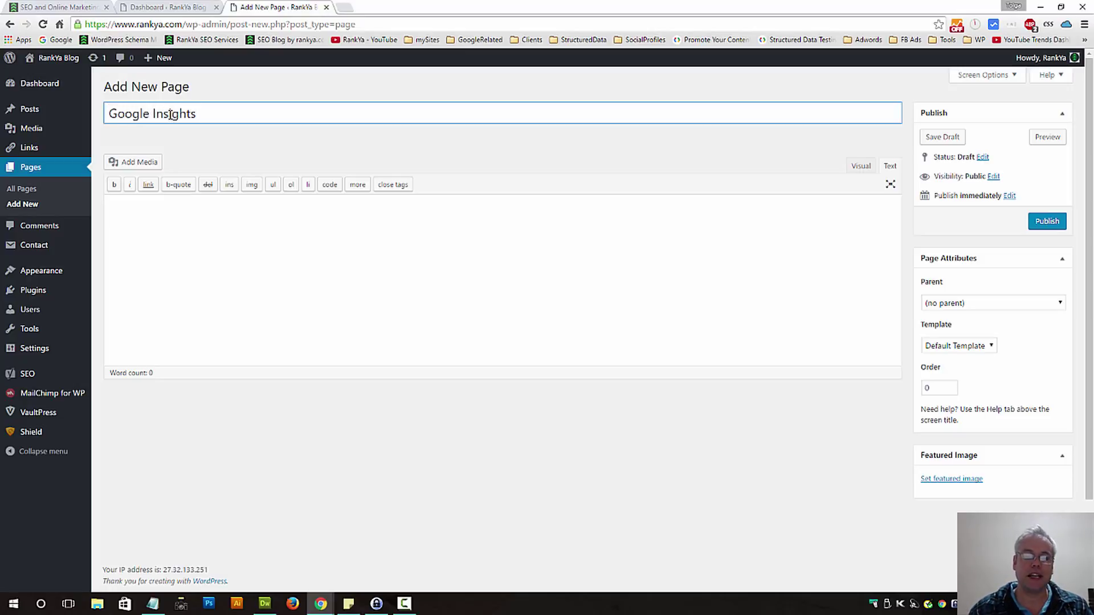
pyautogui.click(860, 166)
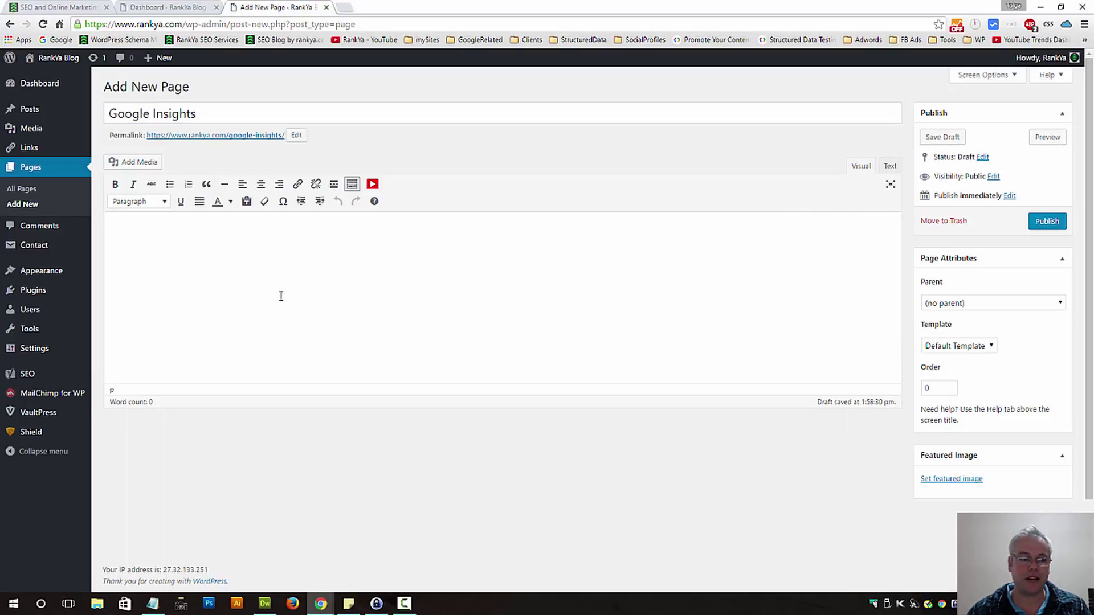
pyautogui.click(889, 166)
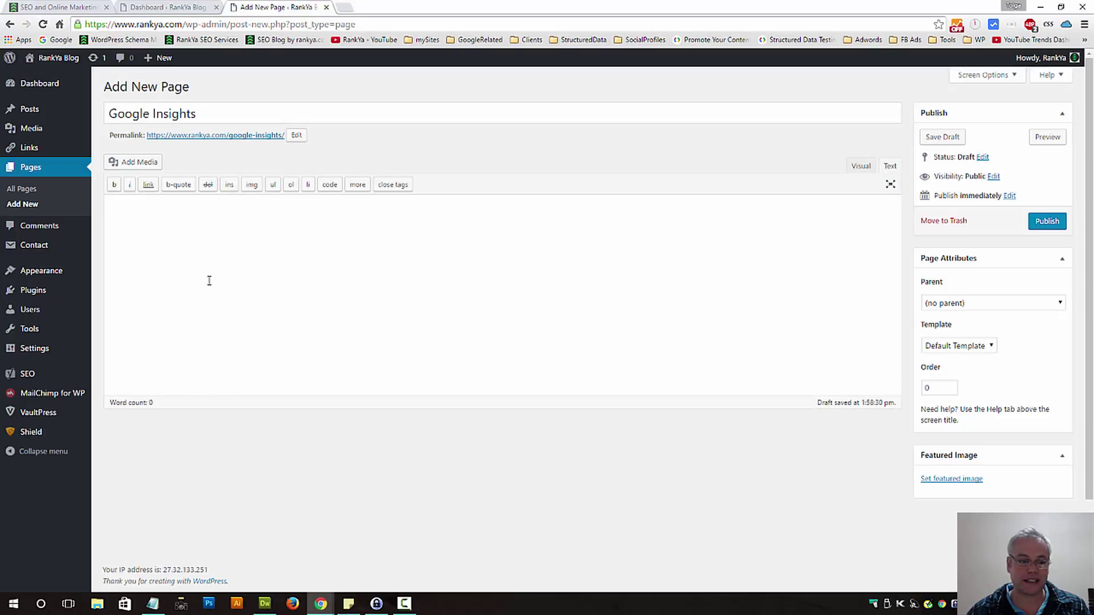
pyautogui.click(858, 167)
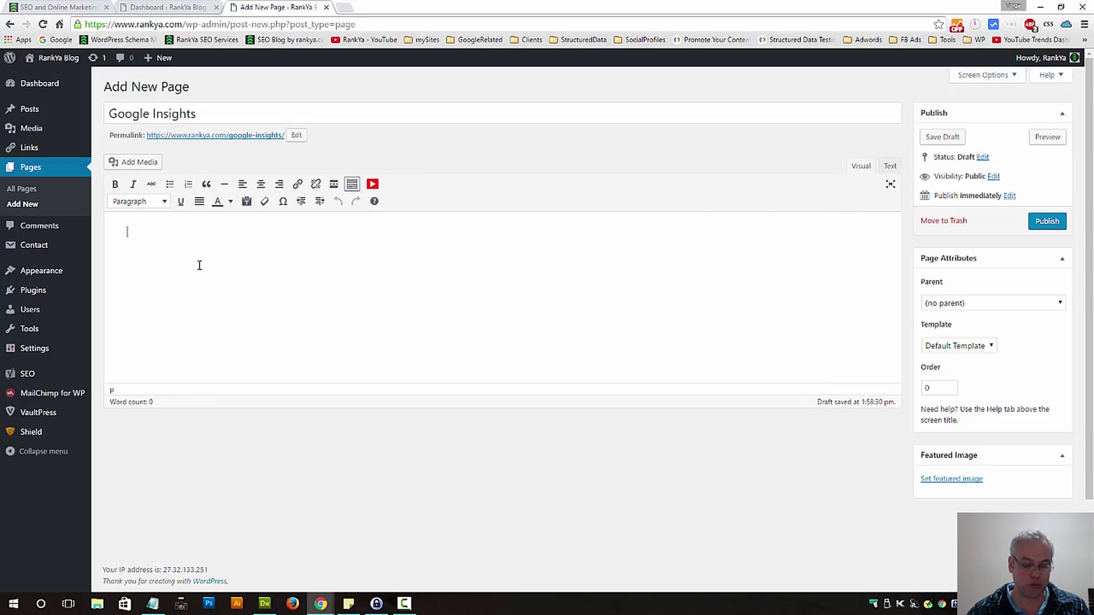
# Paste two Lorem ipsum paragraphs into the page body.
pyautogui.write('Lorem ipsum dolor sit amet, consectetur adipiscing elit, sed do eiusmod tempor incididunt ut labore et dolore magna aliqua. Ut enim ad minim veniam, quis nostrud exercitation ullamco laboris nisi ut aliquip ex ea commodo consequat. Duis aute irure dolor in reprehenderit in voluptate velit esse cillum dolore eu fugiat nulla pariatur. Excepteur sint occaecat cupidatat non proident, sunt in culpa qui officia deserunt mollit anim id est laborum')
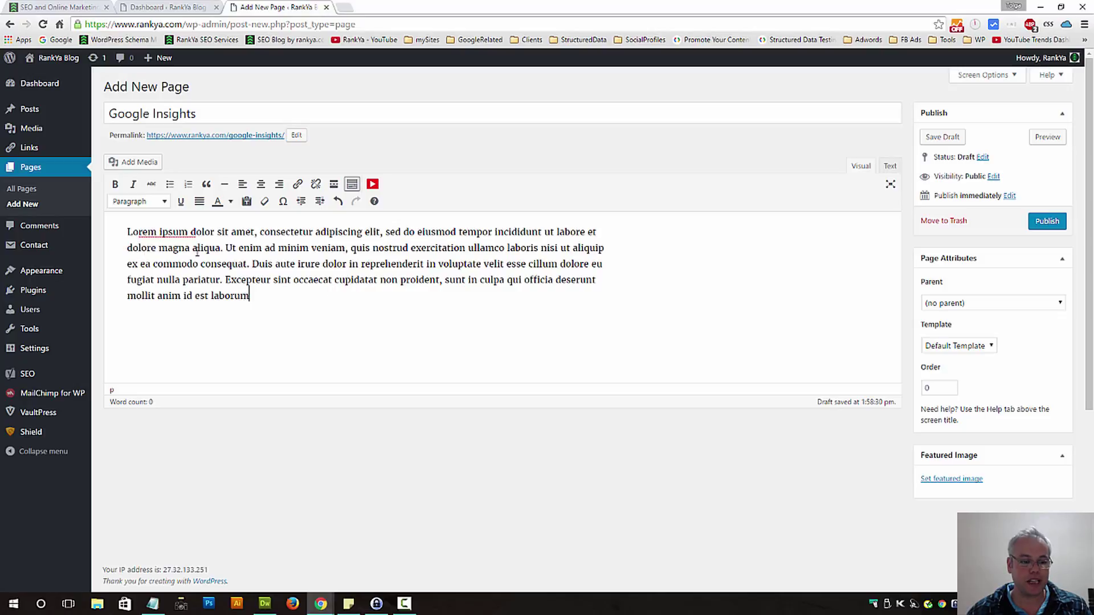
pyautogui.press('Return')
pyautogui.write('Lorem ipsum dolor sit amet, consectetur adipiscing elit, sed do eiusmod tempor incididunt ut labore et dolore magna aliqua. Ut enim ad minim veniam, quis nostrud exercitation ullamco laboris nisi ut aliquip ex ea commodo consequat. Duis aute irure dolor in reprehenderit in voluptate velit esse cillum dolore eu fugiat nulla pariatur. Excepteur sint occaecat cupidatat non proident, sunt in culpa qui officia deserunt mollit anim id est laborum')
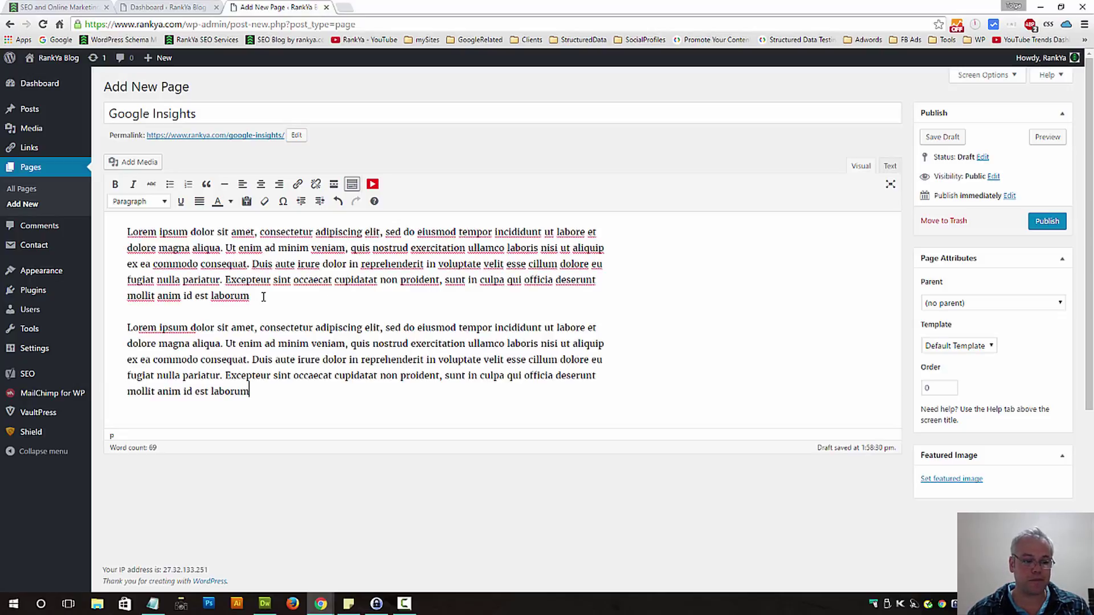
# Save the Google Insights page as a draft.
pyautogui.click(1013, 78)
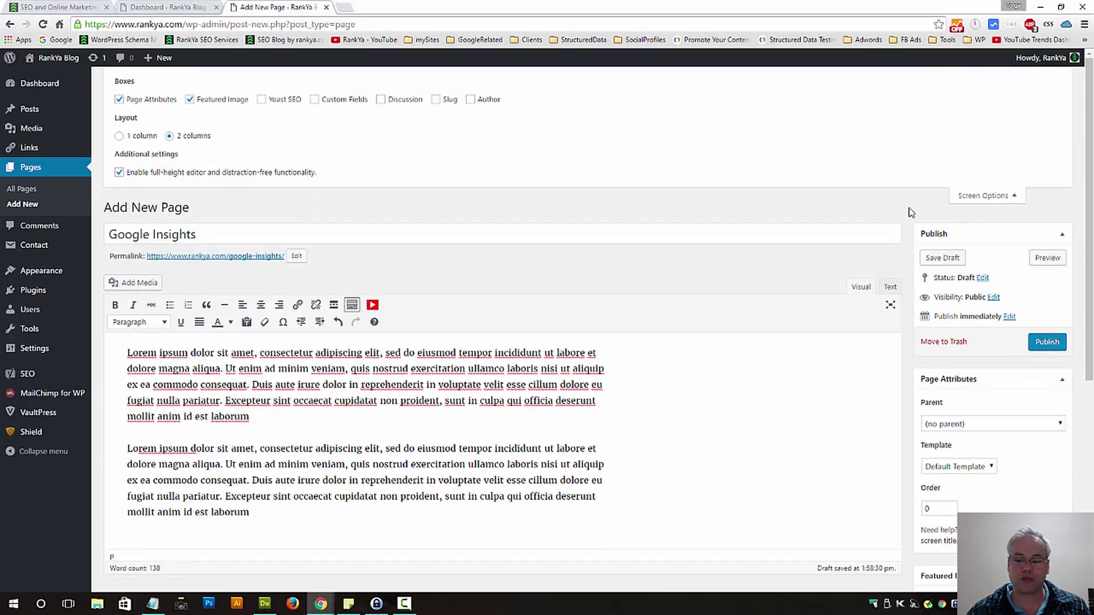
pyautogui.click(1005, 197)
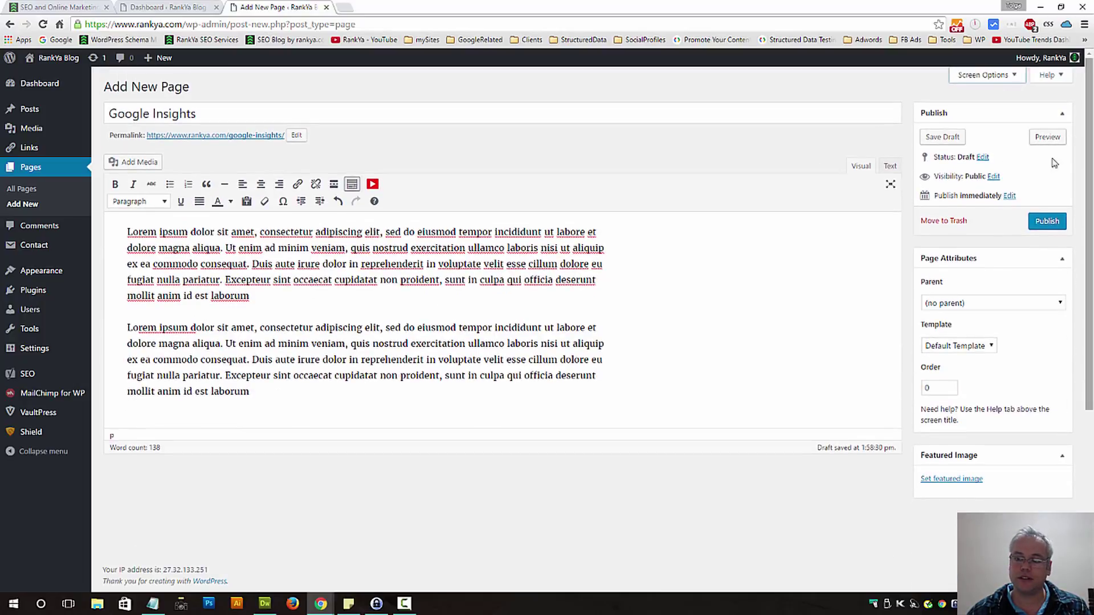
pyautogui.click(952, 138)
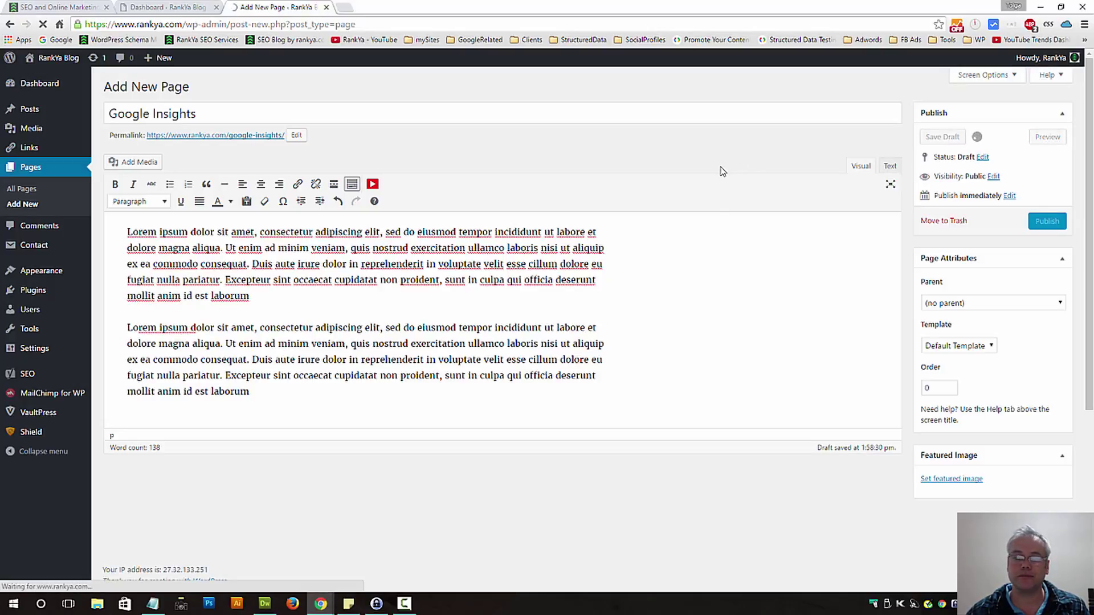
# Copy the draft's permalink address.
pyautogui.rightClick(218, 141)
pyautogui.click(265, 203)
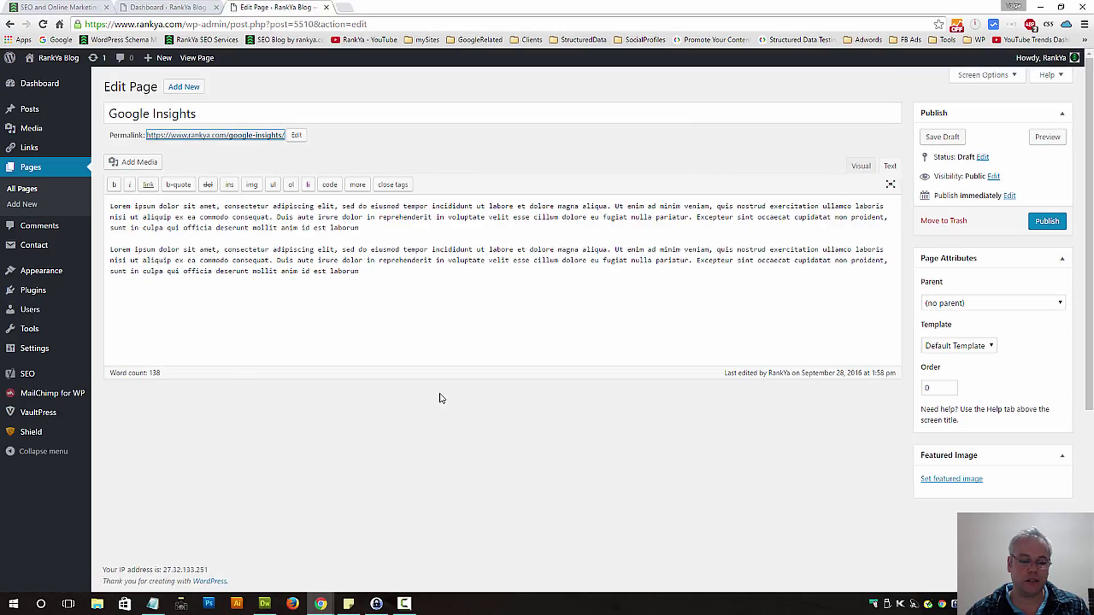
pyautogui.click(292, 603)
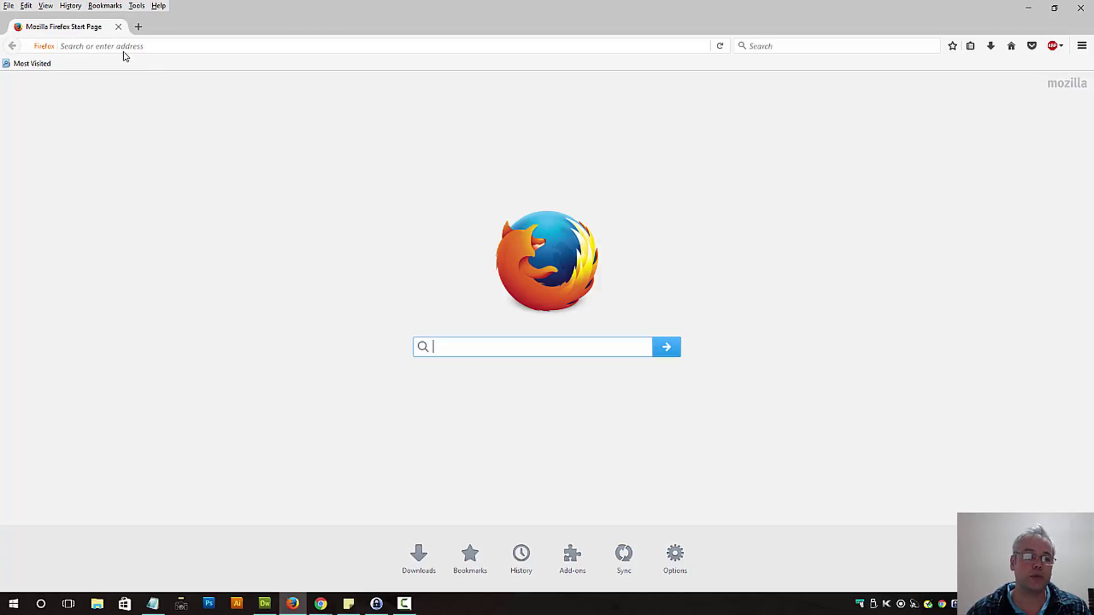
# Load the copied draft link in Firefox, which shows 'That page can't be found'.
pyautogui.click(117, 48)
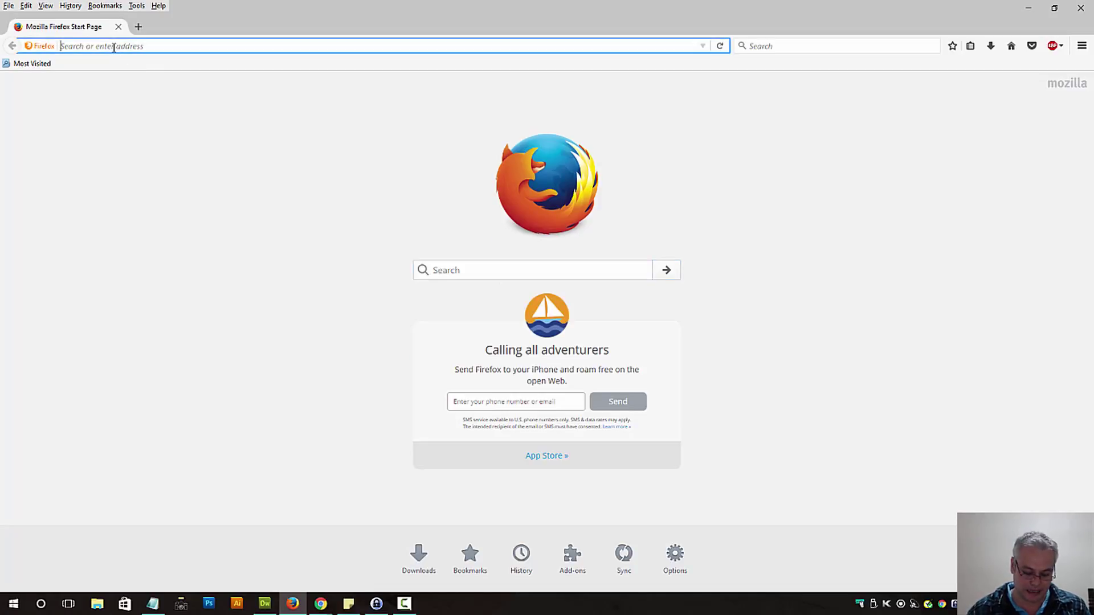
pyautogui.hotkey('ctrl', 'v')
pyautogui.press('Return')
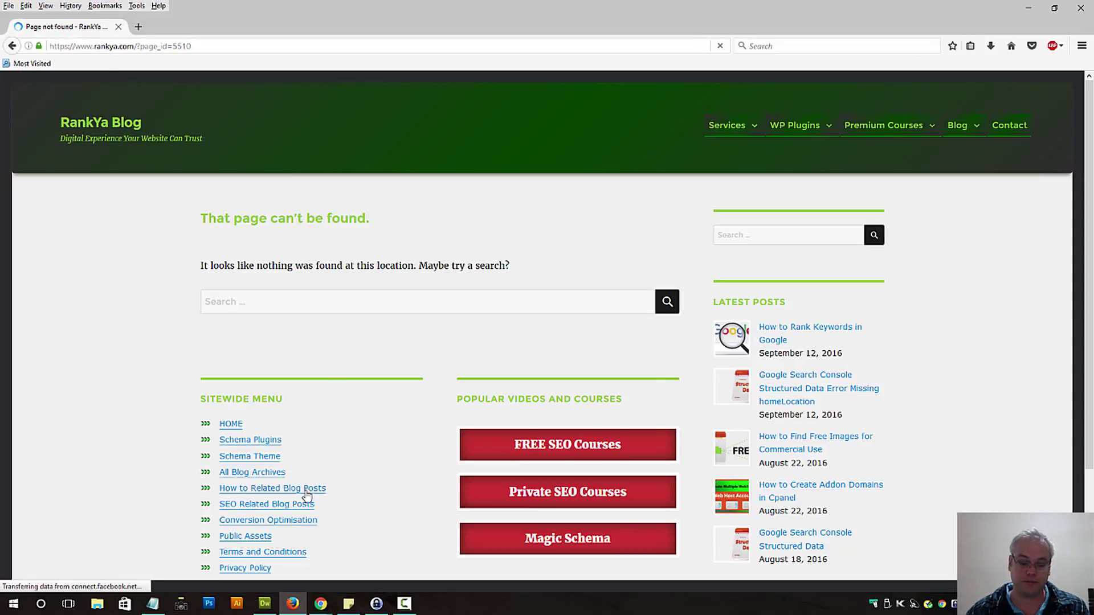
pyautogui.hotkey('ctrl', 'a')
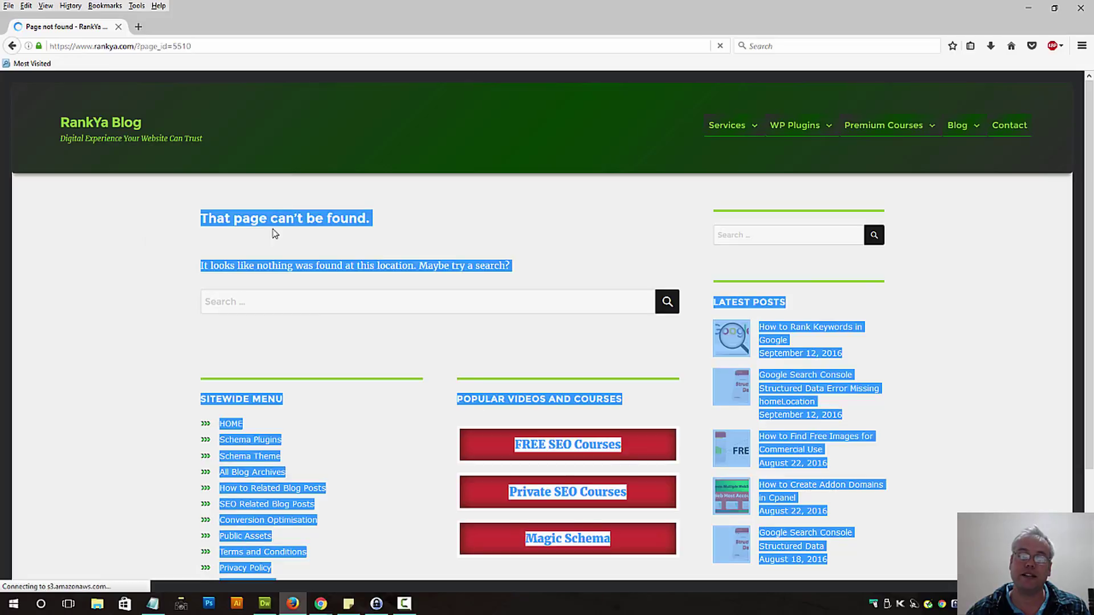
pyautogui.click(269, 220)
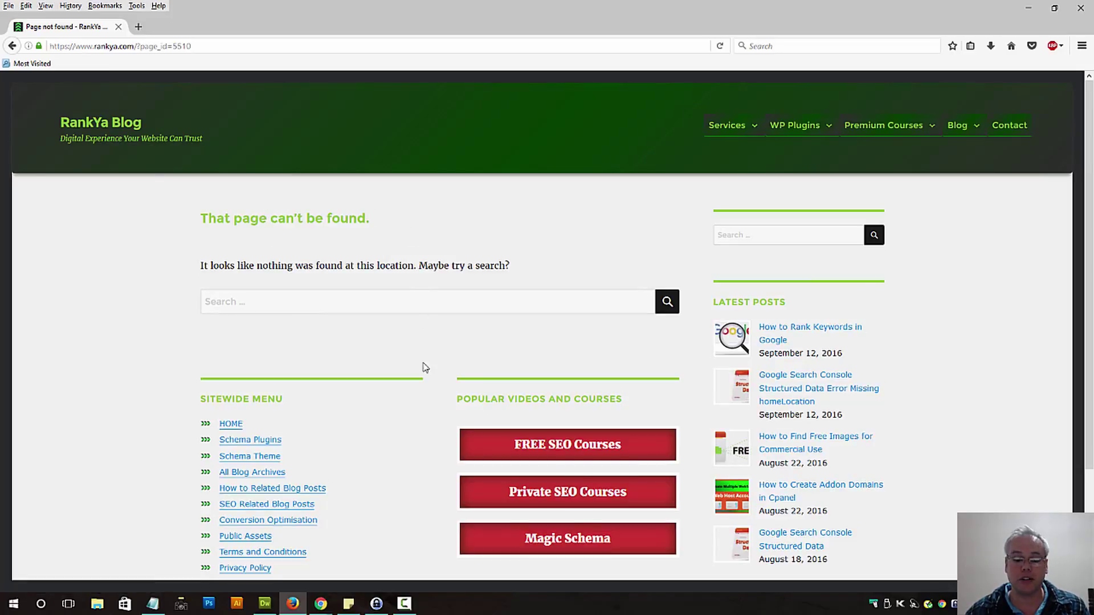
# Preview the Google Insights draft, then open All Pages in a new tab listing it as Draft.
pyautogui.moveTo(321, 602)
pyautogui.click(268, 555)
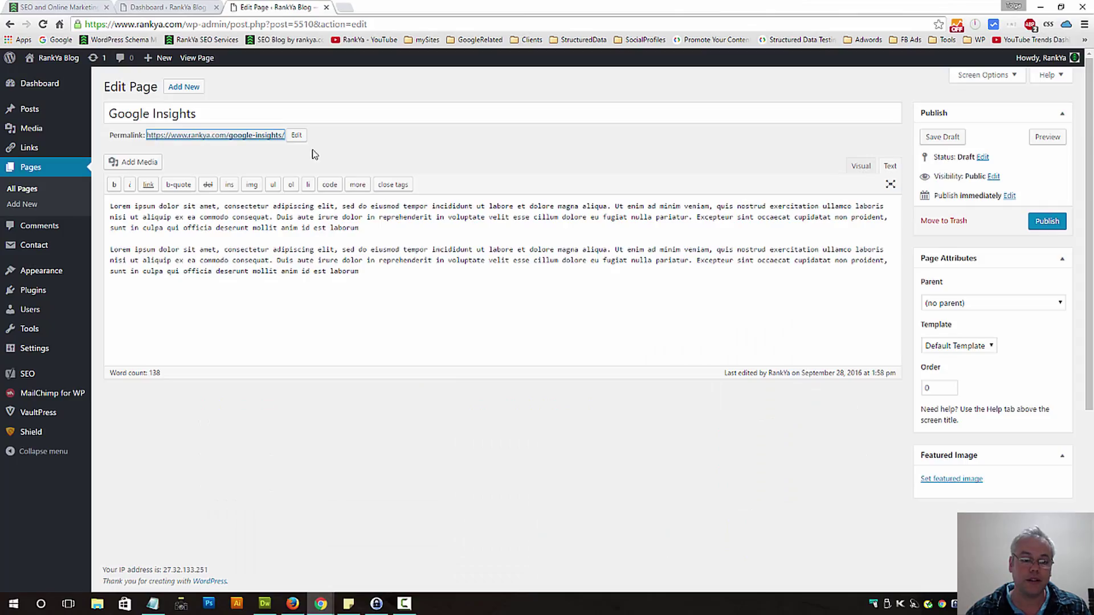
pyautogui.click(1047, 137)
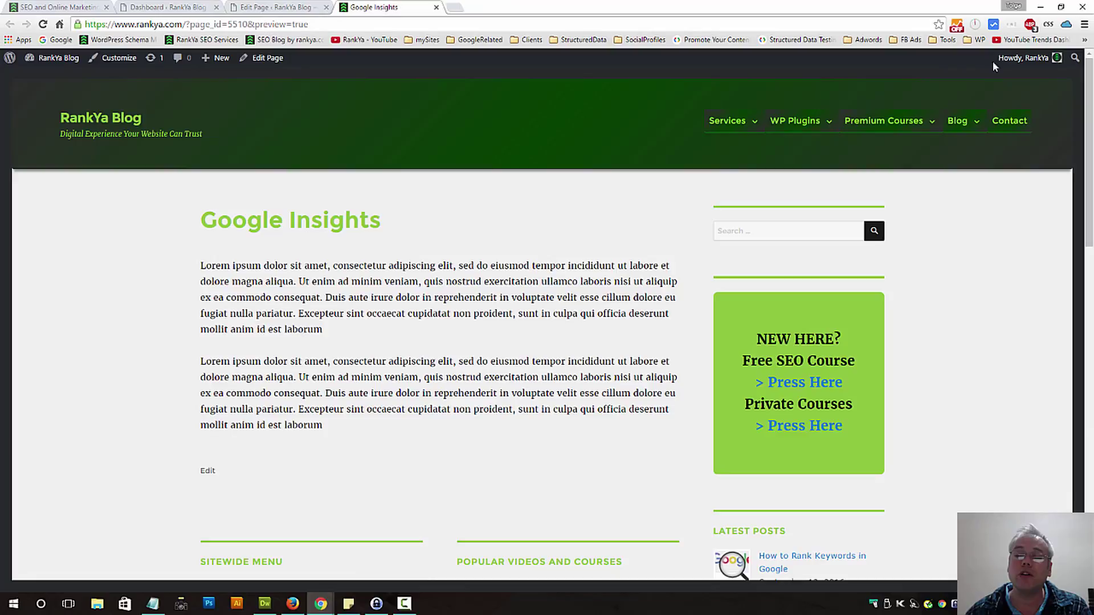
pyautogui.click(273, 8)
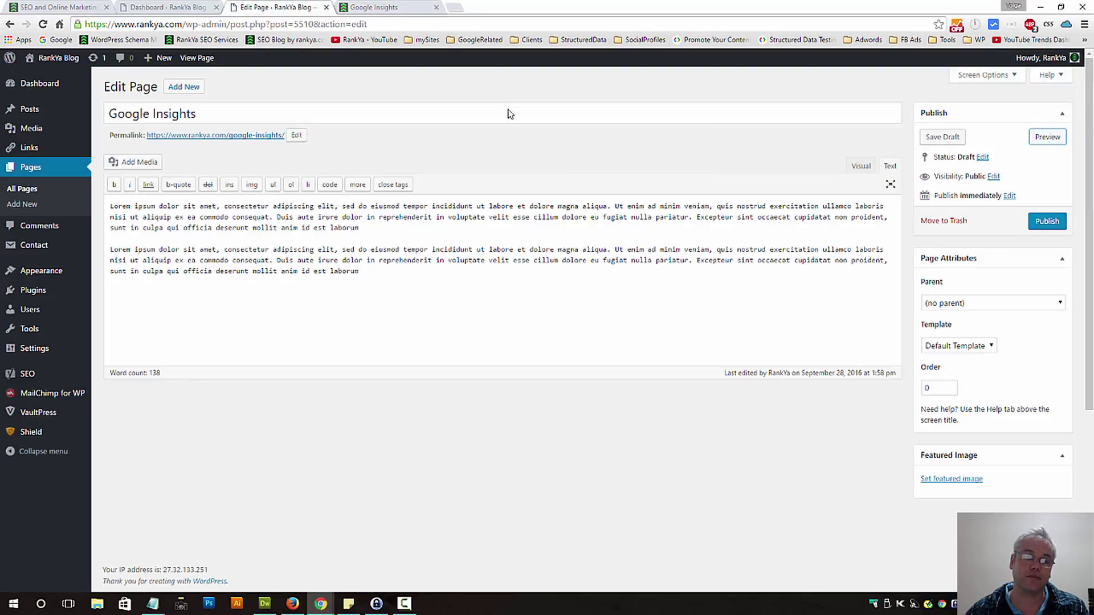
pyautogui.middleClick(19, 189)
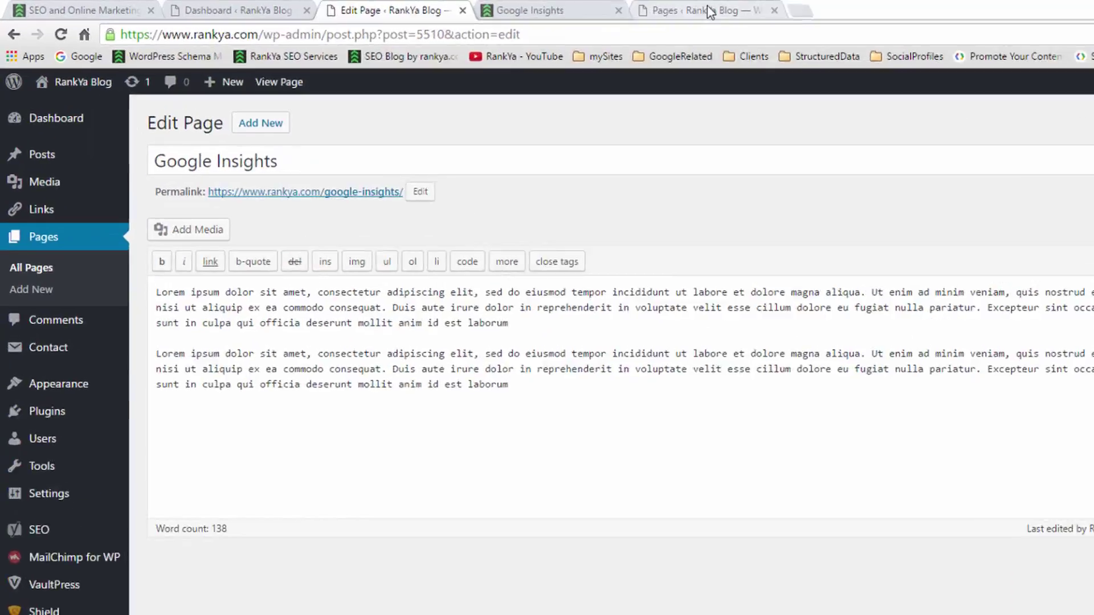
pyautogui.click(482, 8)
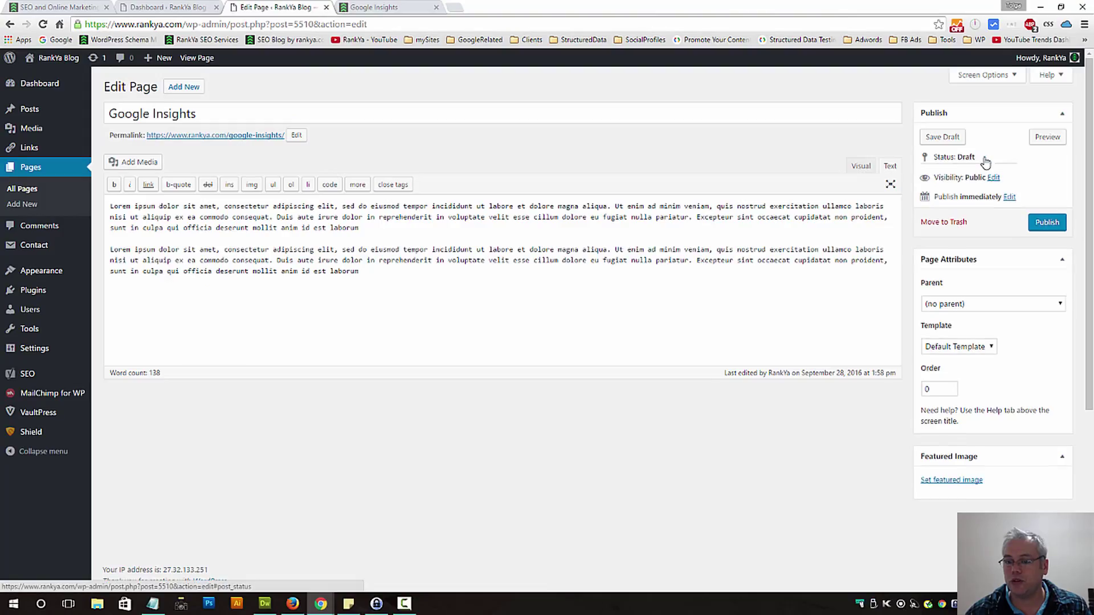
# Set the page status to Pending Review.
pyautogui.click(982, 159)
pyautogui.click(951, 174)
pyautogui.click(949, 183)
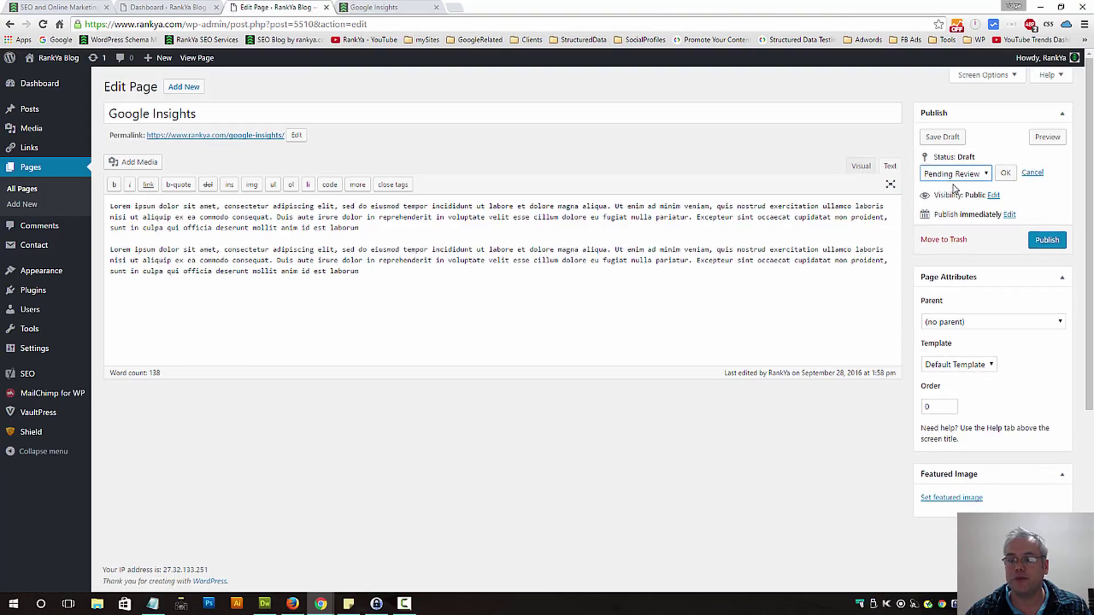
pyautogui.click(1006, 173)
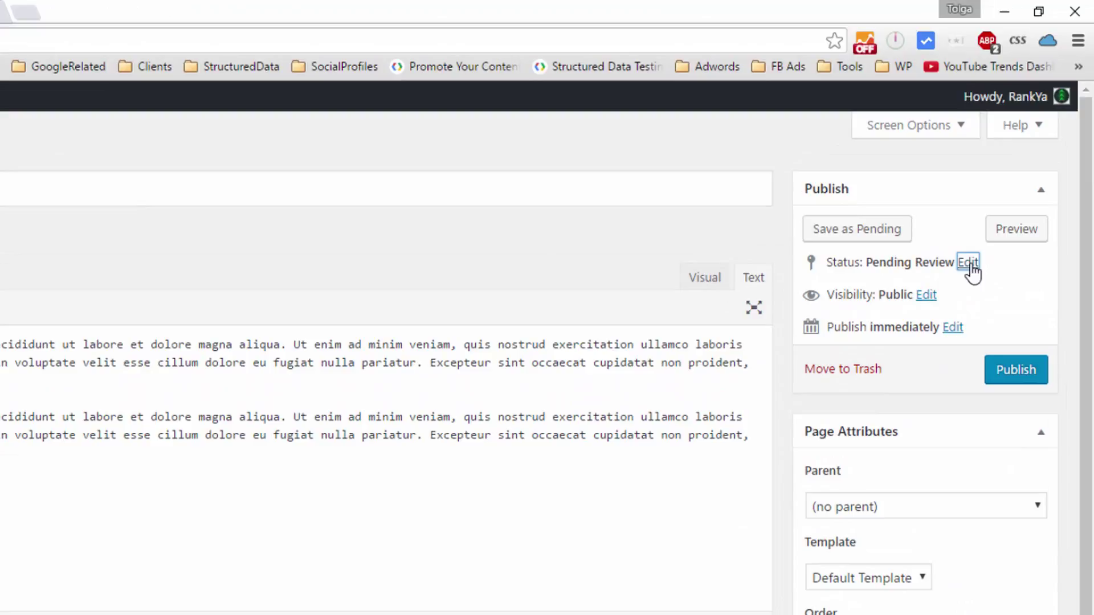
# Change the page status back to Draft and bring up its visibility choices.
pyautogui.click(968, 263)
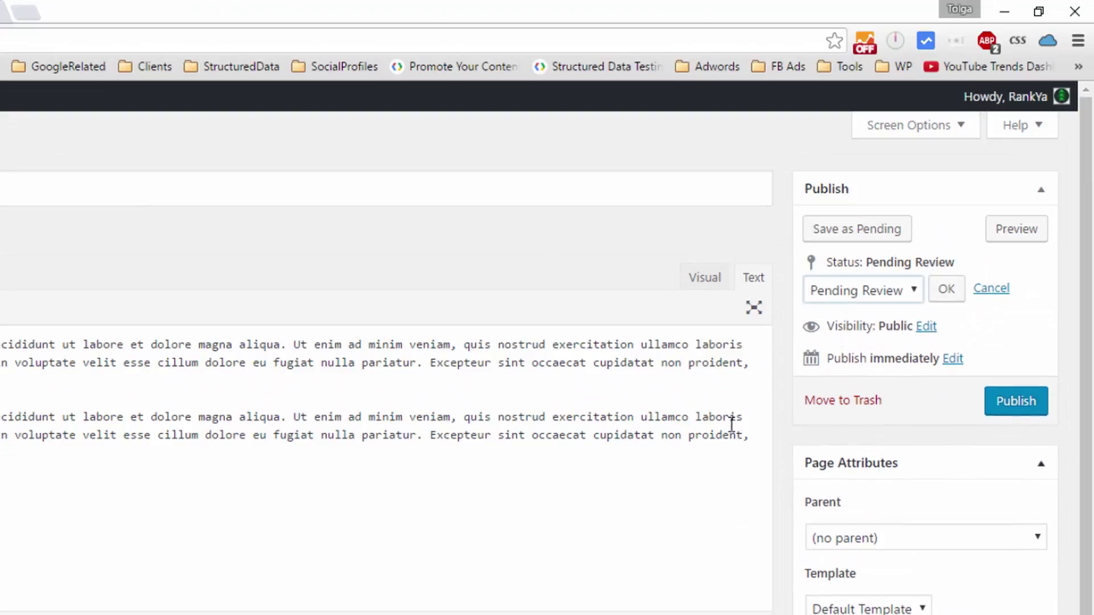
pyautogui.click(908, 288)
pyautogui.click(854, 334)
pyautogui.click(945, 289)
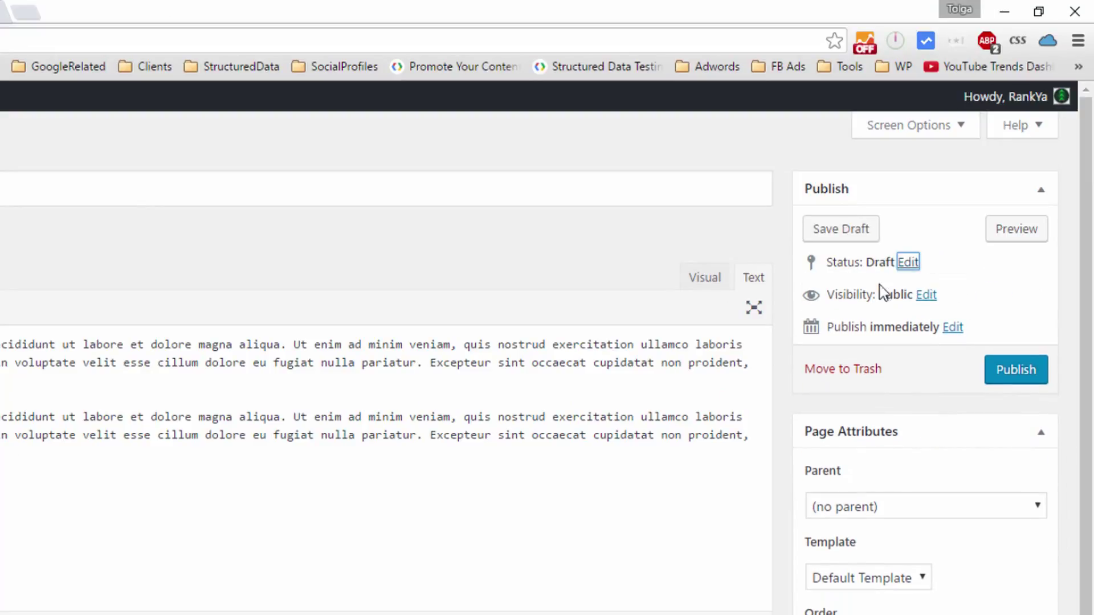
pyautogui.click(925, 294)
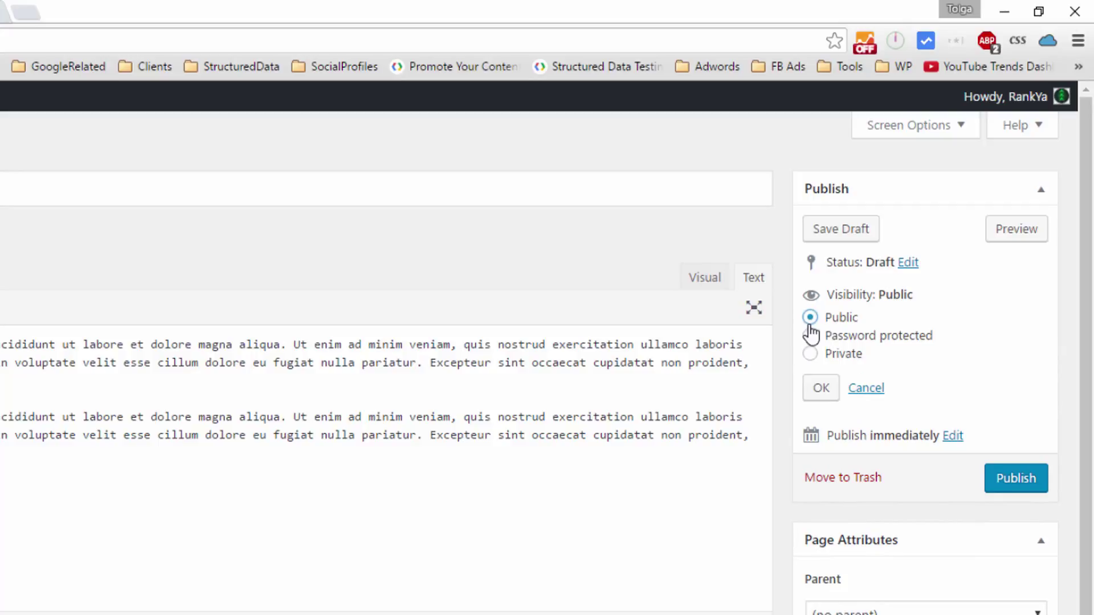
# Make the page Password protected with a chosen password and confirm it.
pyautogui.click(811, 337)
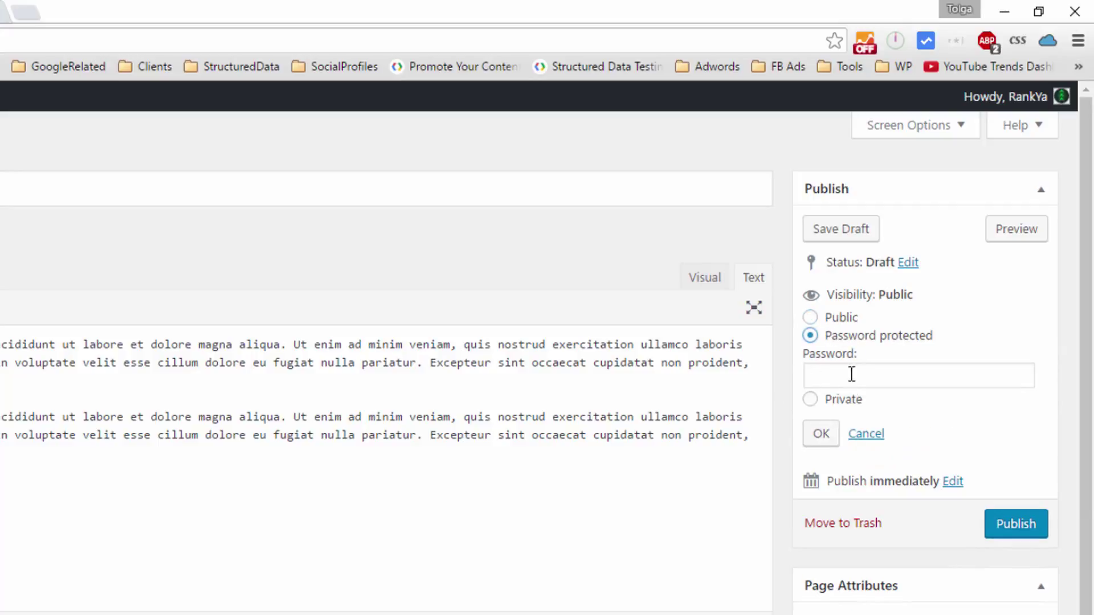
pyautogui.click(855, 373)
pyautogui.write('pa')
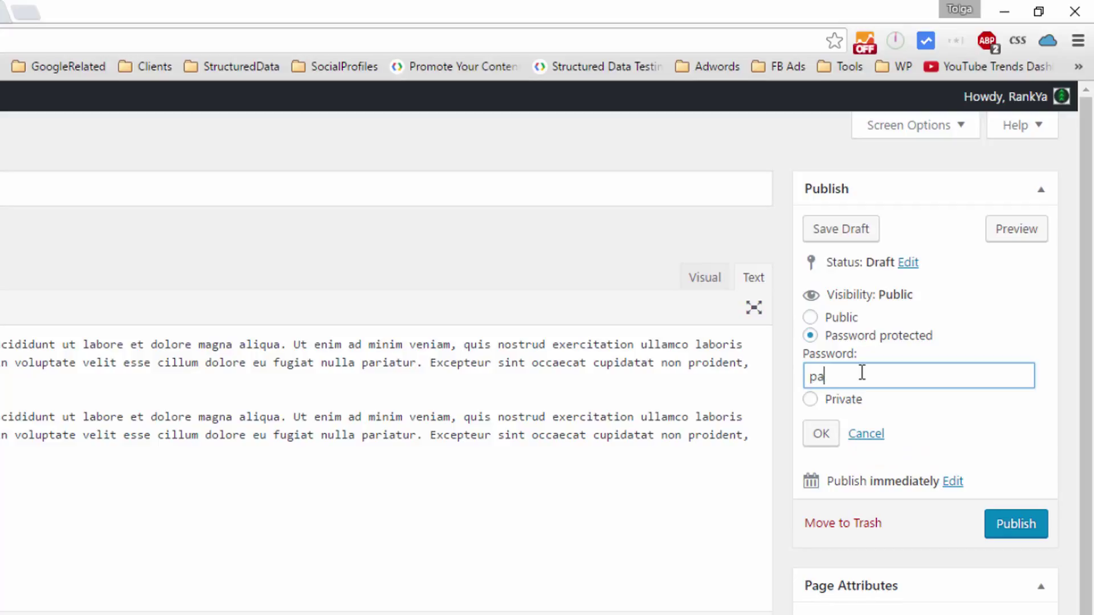
pyautogui.write('sswordone')
pyautogui.moveTo(822, 447); pyautogui.dragTo(974, 424)
pyautogui.doubleClick(933, 373)
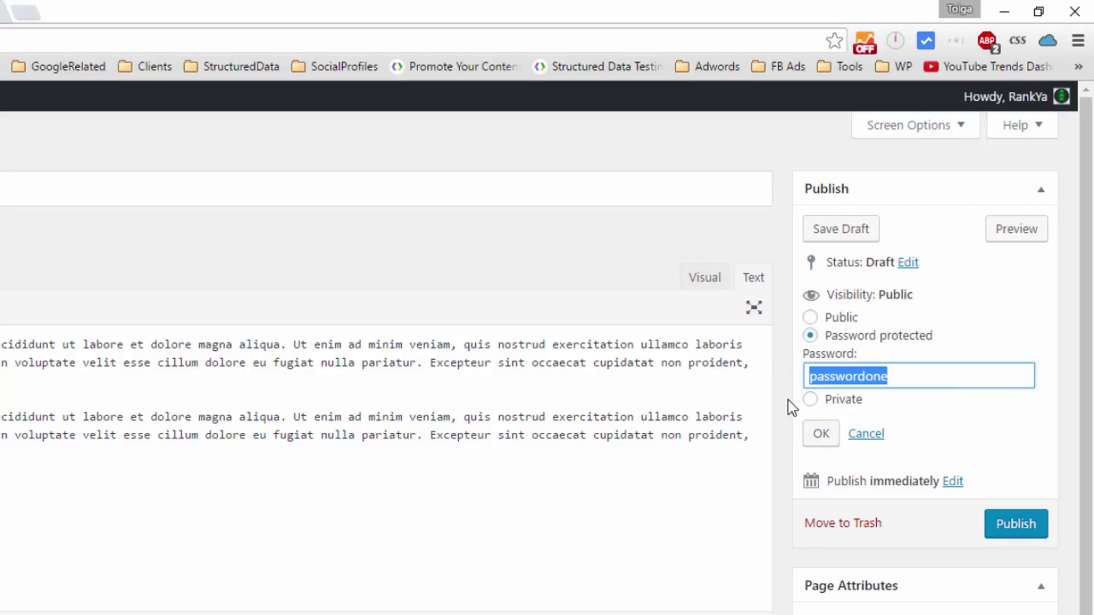
pyautogui.click(817, 436)
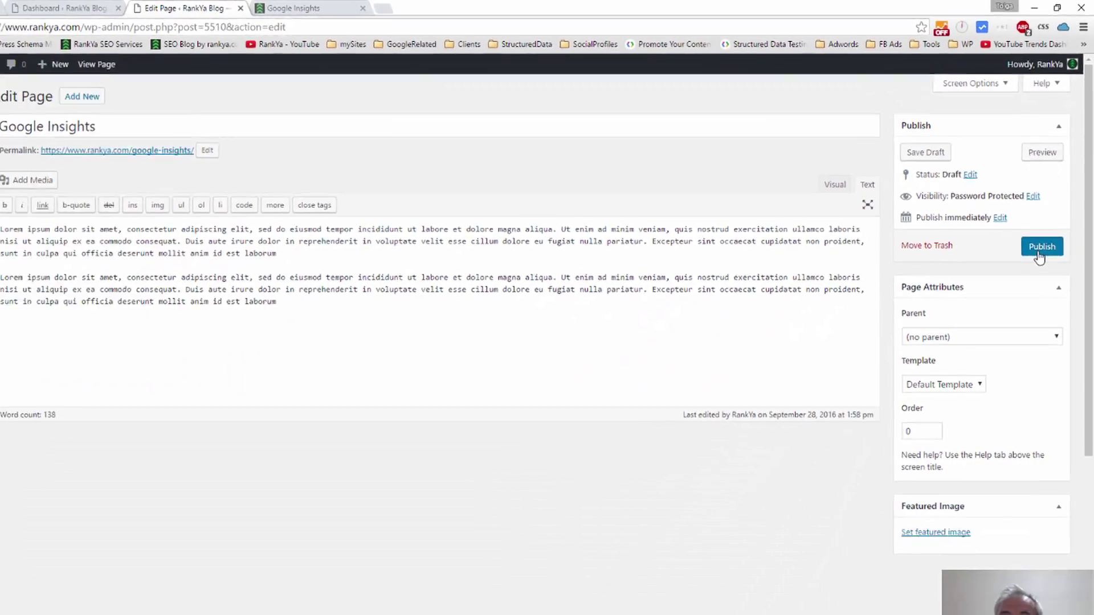
# Publish the page, open its live URL, and copy that address.
pyautogui.click(1012, 376)
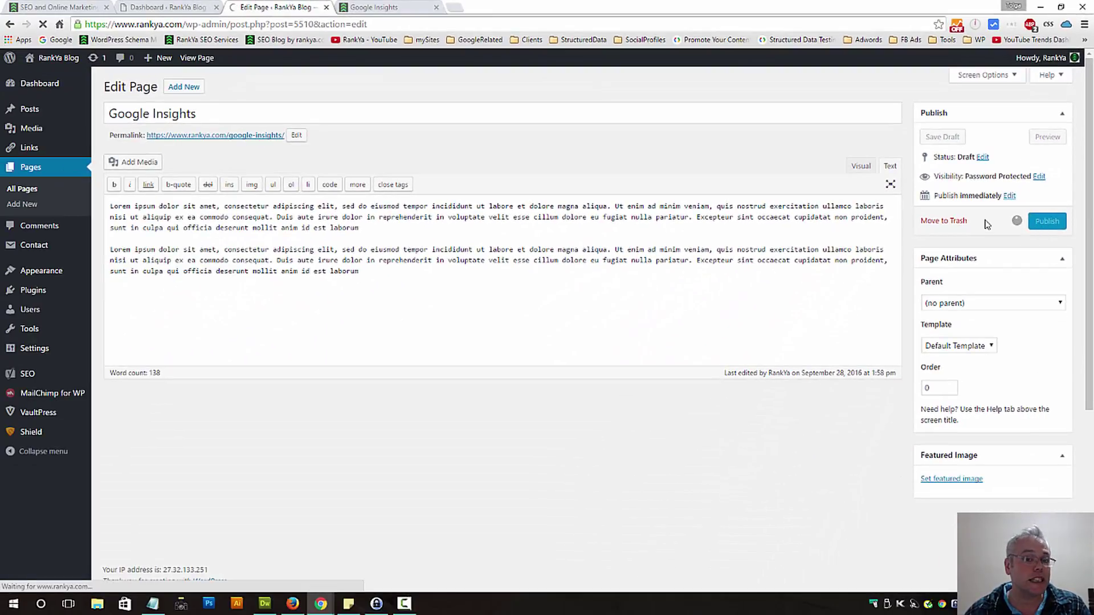
pyautogui.click(235, 139)
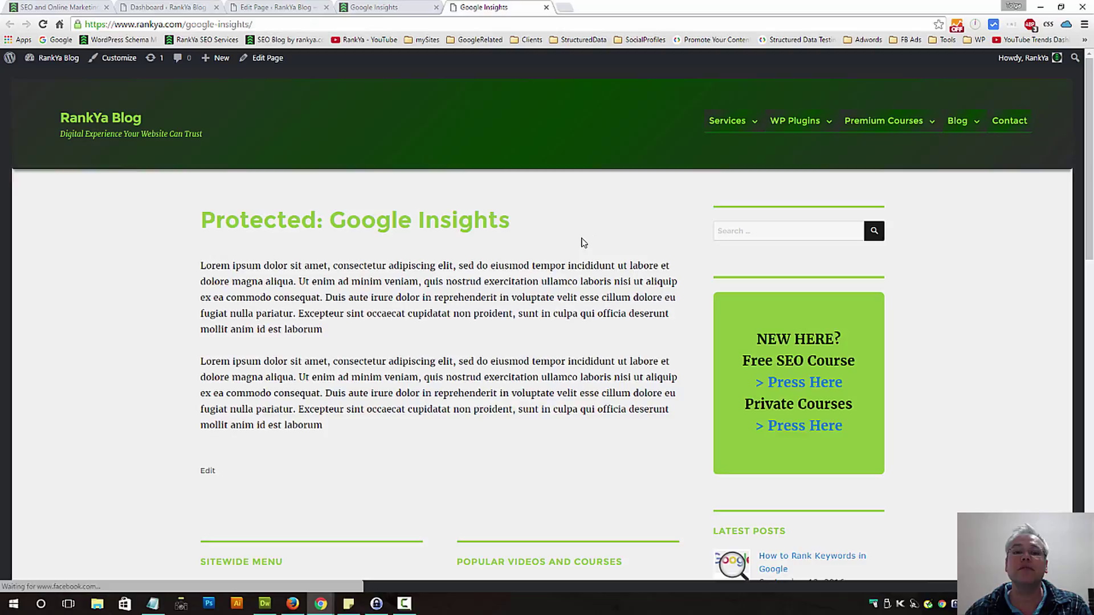
pyautogui.click(188, 26)
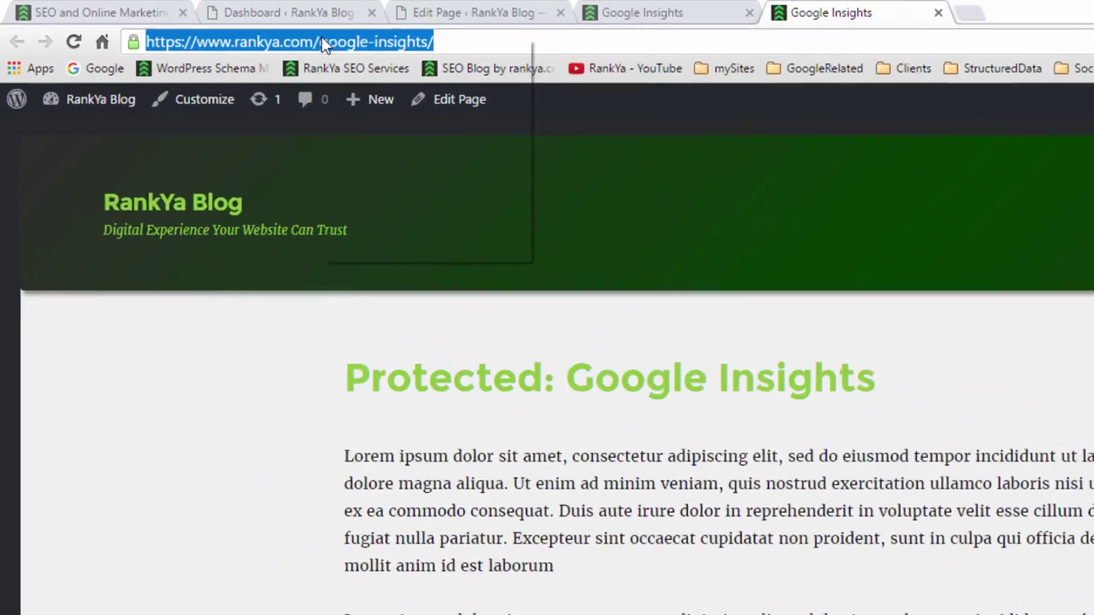
pyautogui.rightClick(322, 45)
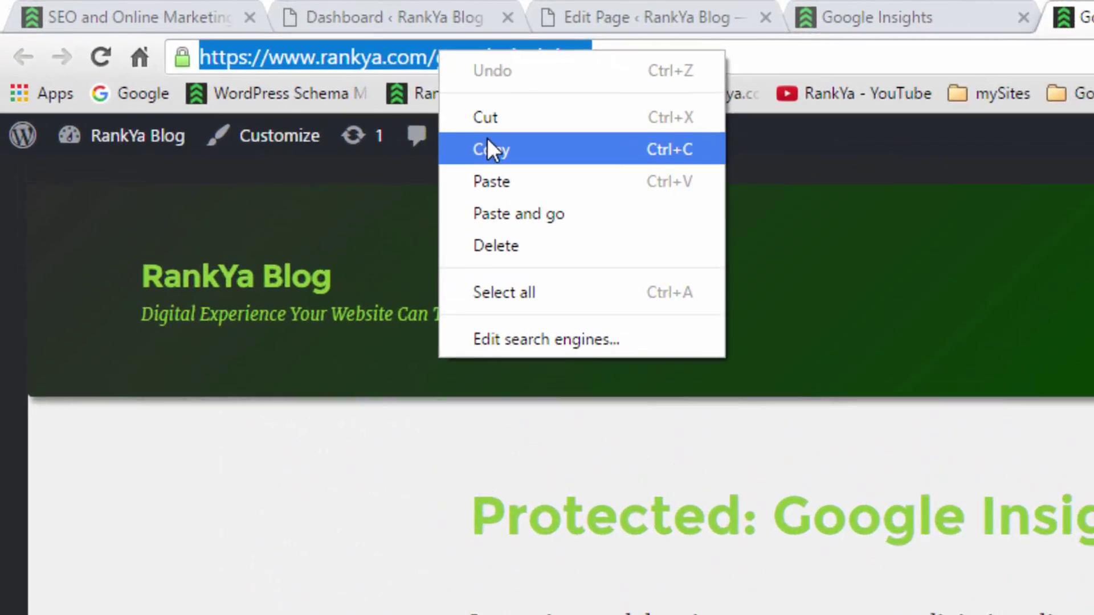
pyautogui.click(353, 102)
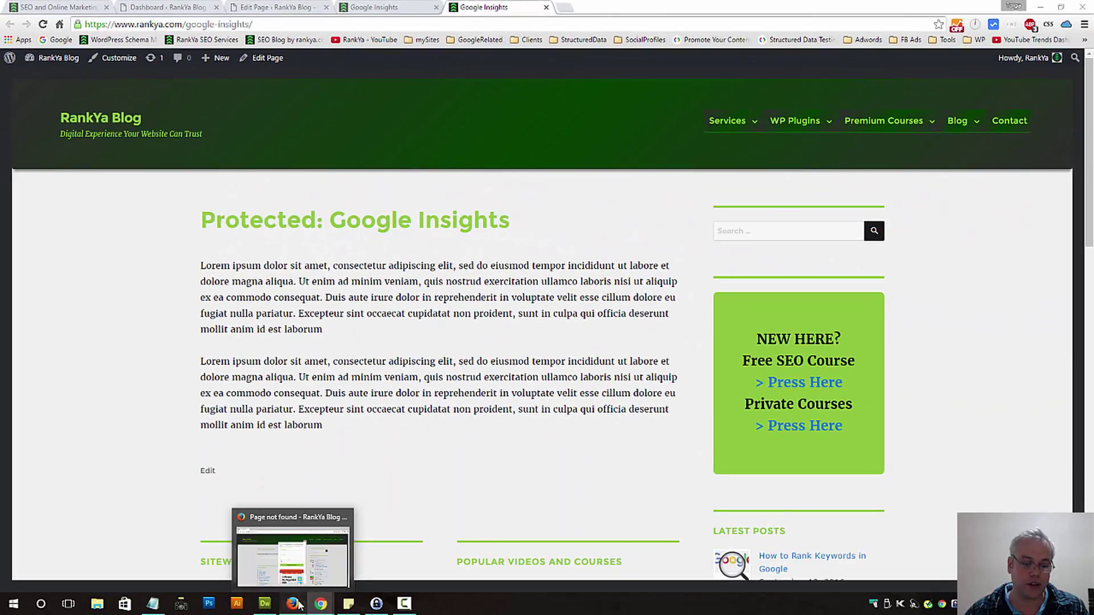
pyautogui.click(293, 603)
# Load the copied address in Firefox, showing the 'Protected: Google Insights' page.
pyautogui.click(142, 27)
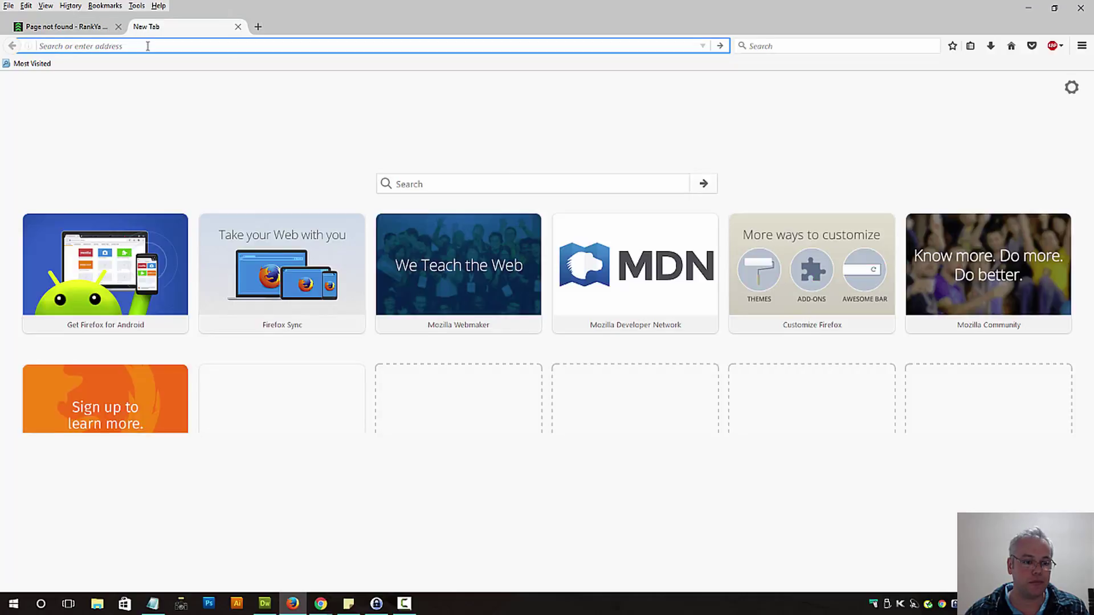
pyautogui.hotkey('ctrl', 'v')
pyautogui.press('Return')
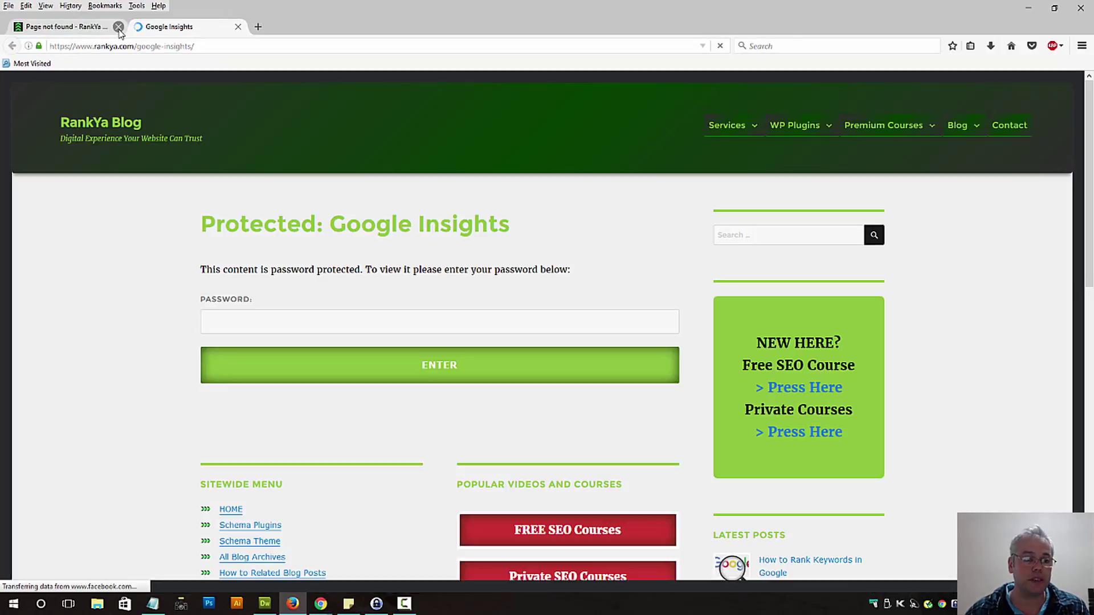
pyautogui.click(118, 26)
pyautogui.tripleClick(351, 222)
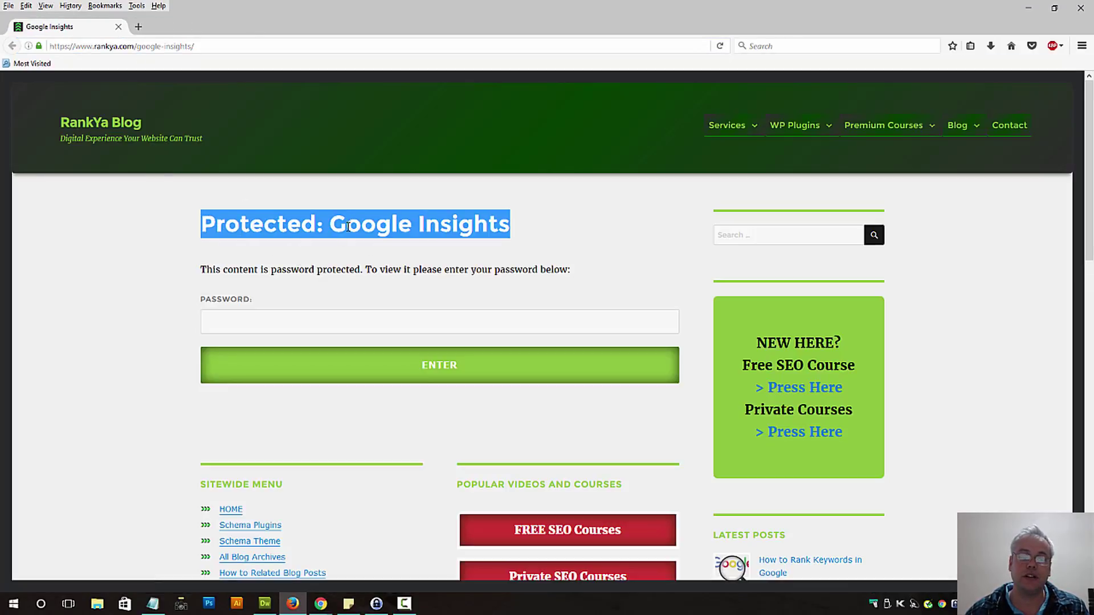
pyautogui.click(329, 264)
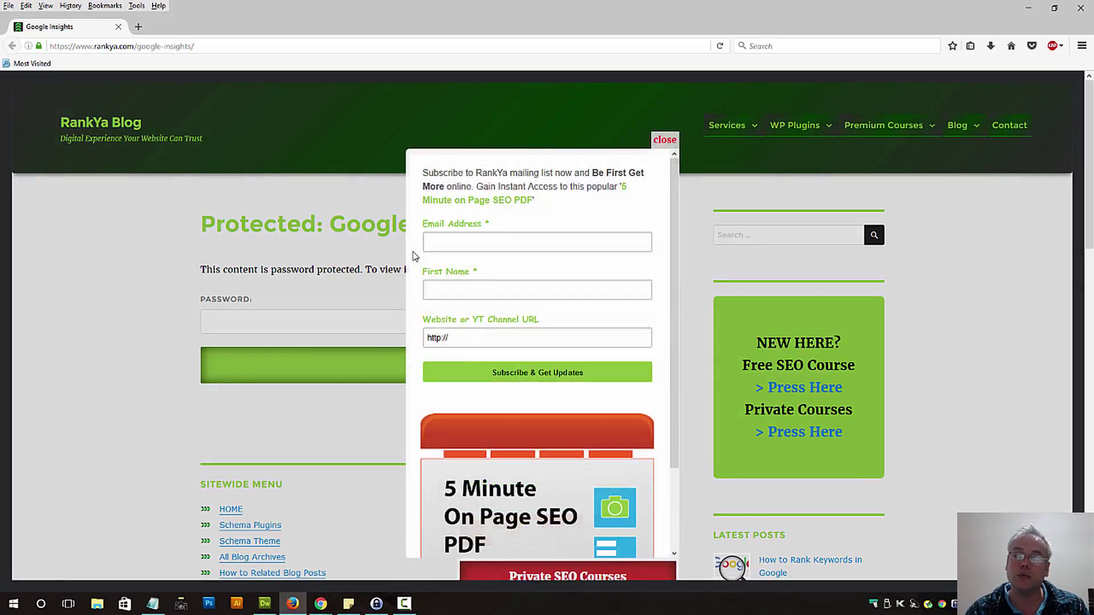
pyautogui.click(660, 142)
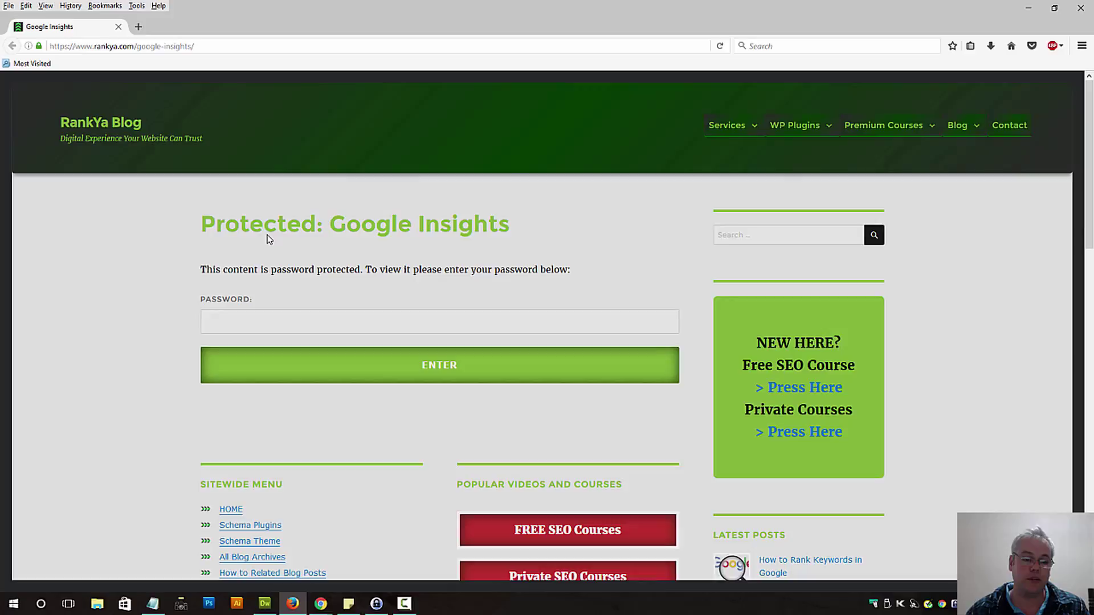
pyautogui.doubleClick(274, 223)
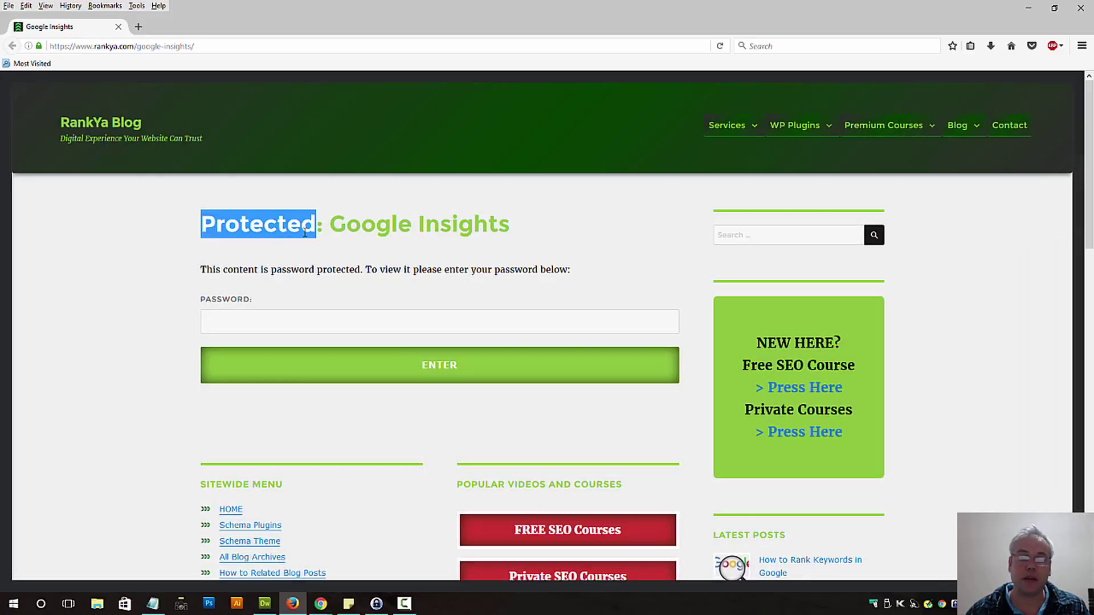
# Copy the password from Notepad and submit it to unlock the page's two paragraphs.
pyautogui.click(265, 312)
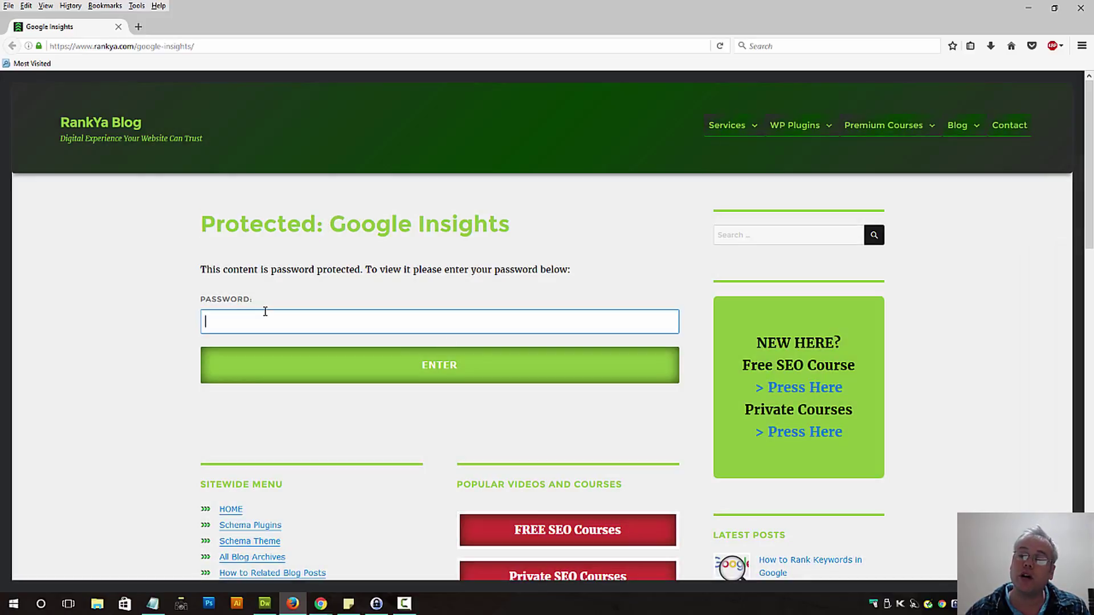
pyautogui.click(153, 603)
pyautogui.rightClick(253, 255)
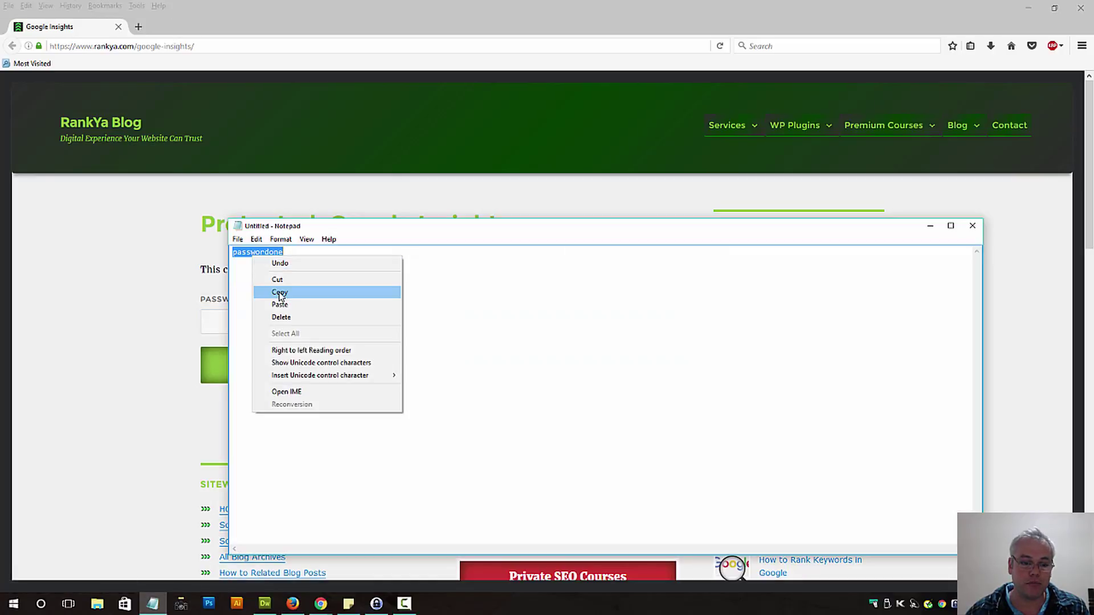
pyautogui.click(270, 293)
pyautogui.click(209, 317)
pyautogui.hotkey('ctrl', 'v')
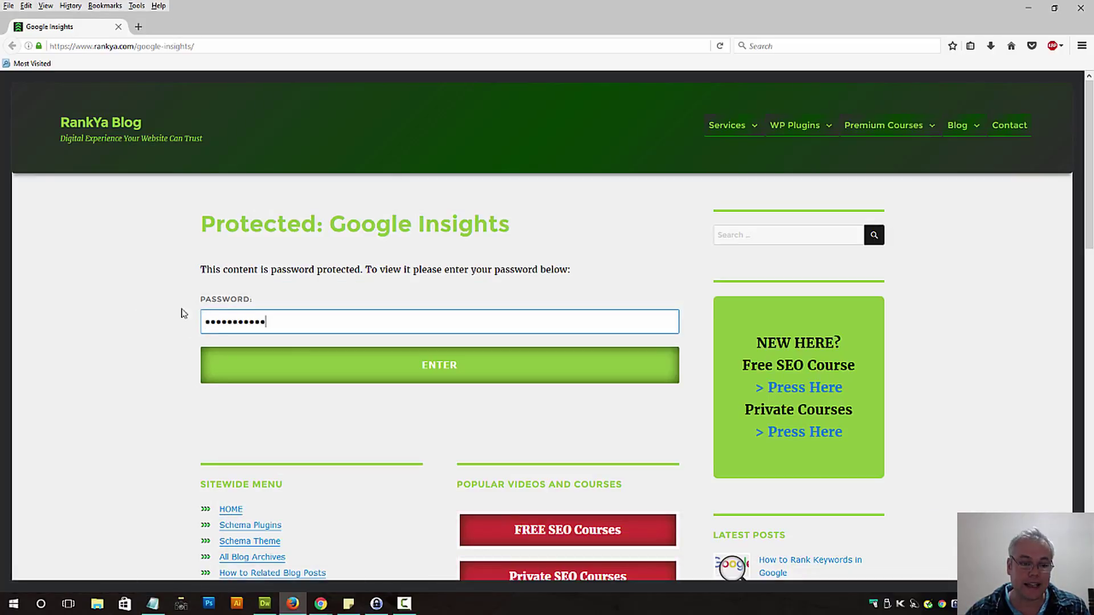
pyautogui.click(383, 371)
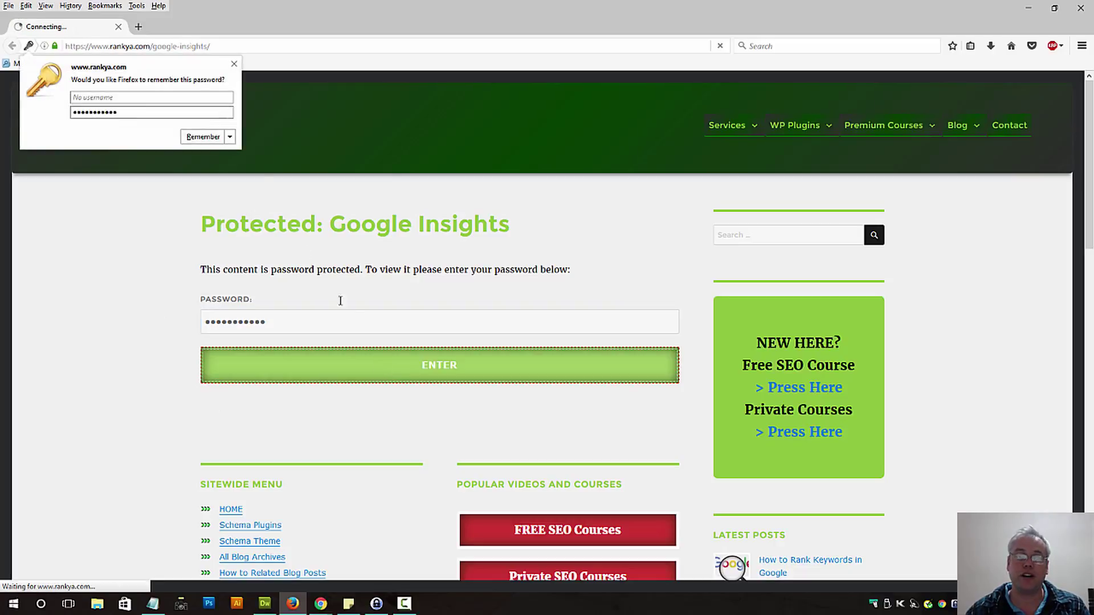
pyautogui.click(237, 65)
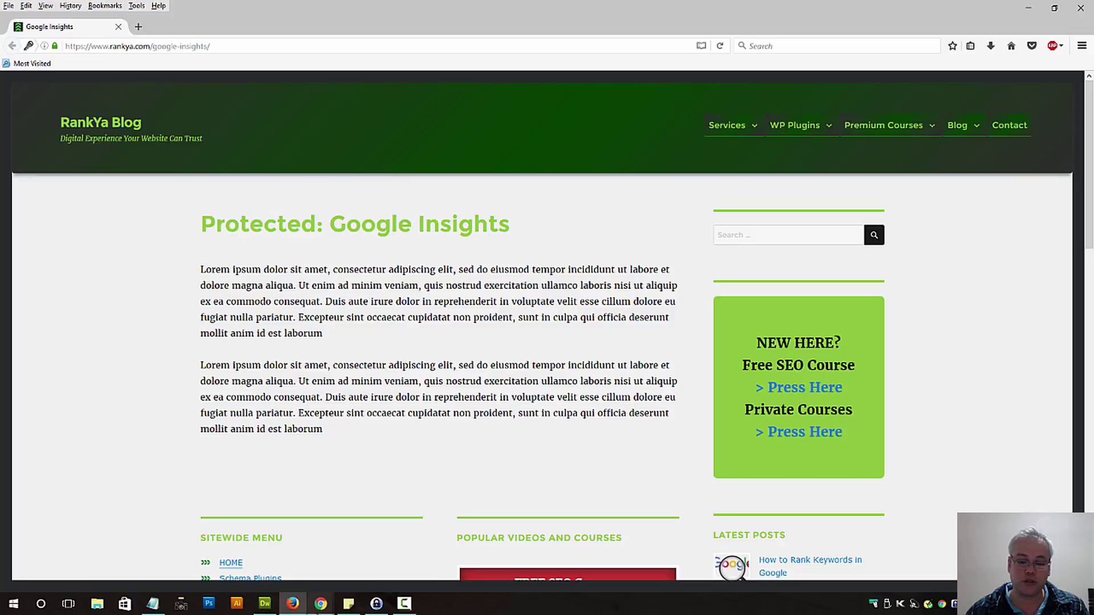
# Return to the Google Insights page editor in Chrome.
pyautogui.moveTo(321, 603)
pyautogui.click(256, 546)
pyautogui.click(312, 5)
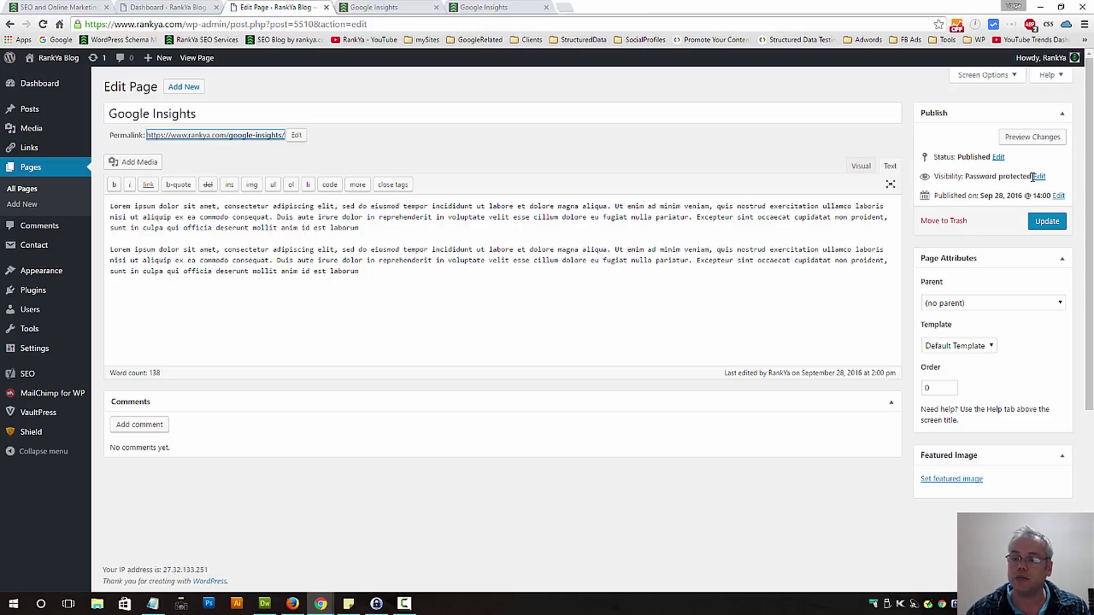
# Set visibility to Private, update the page, and close the duplicate Google Insights tab.
pyautogui.click(1038, 176)
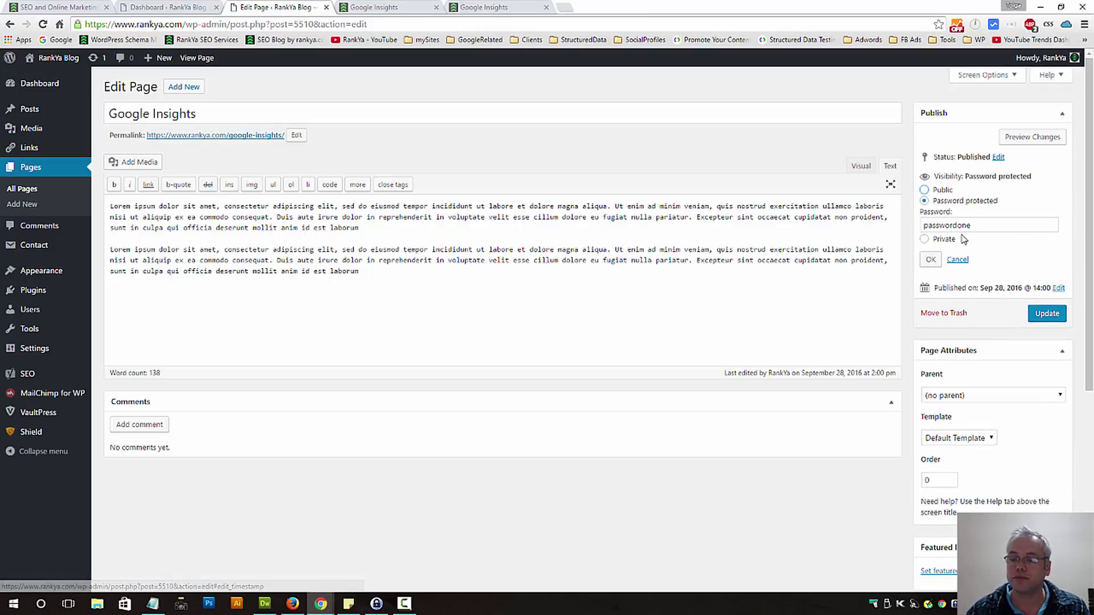
pyautogui.click(924, 239)
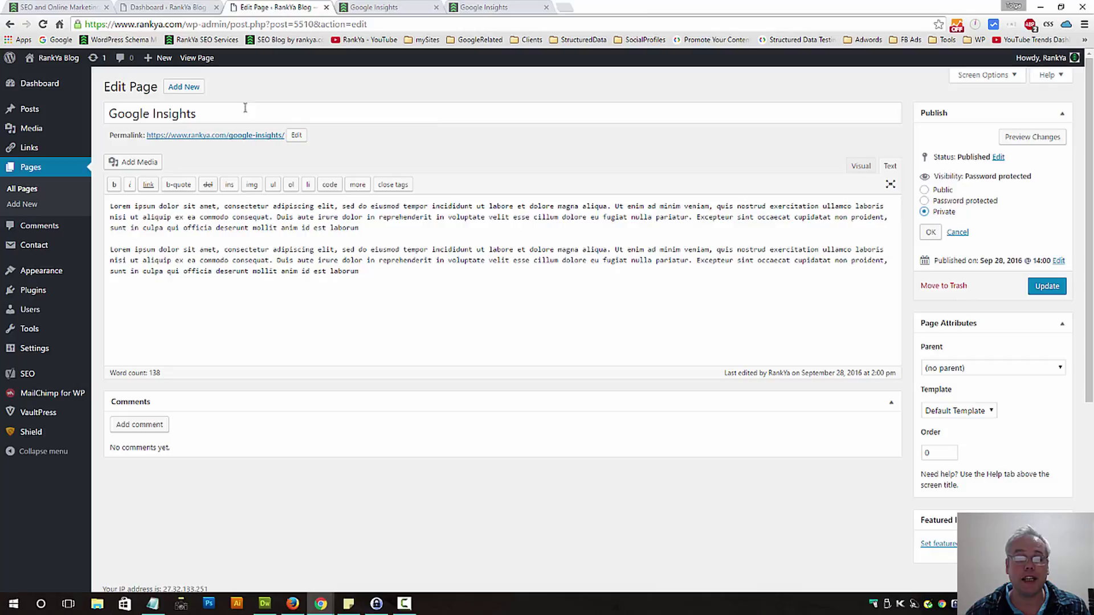
pyautogui.click(930, 232)
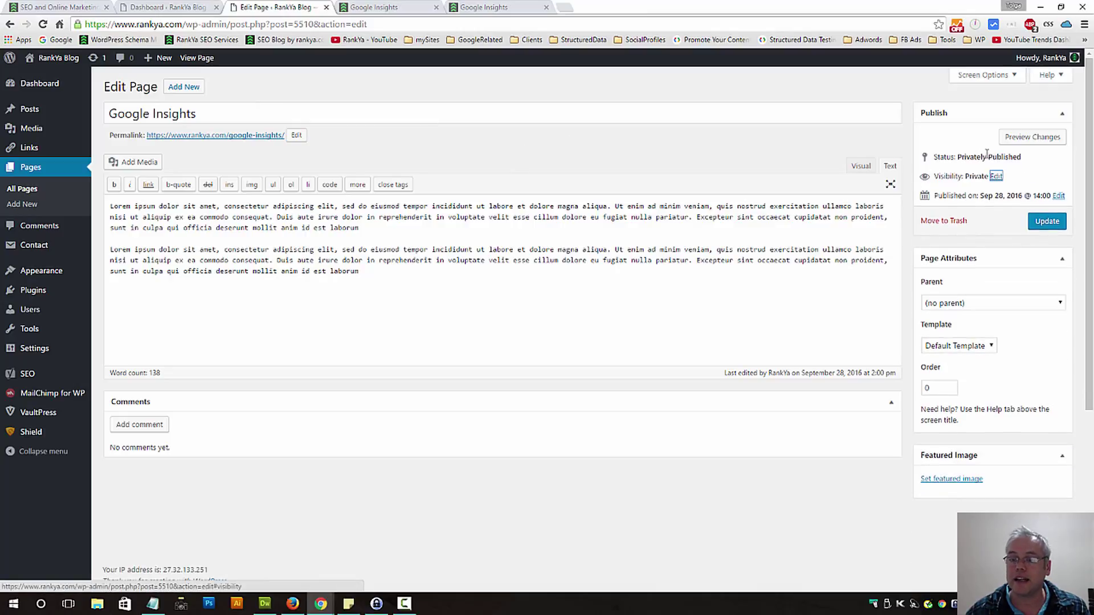
pyautogui.click(1037, 225)
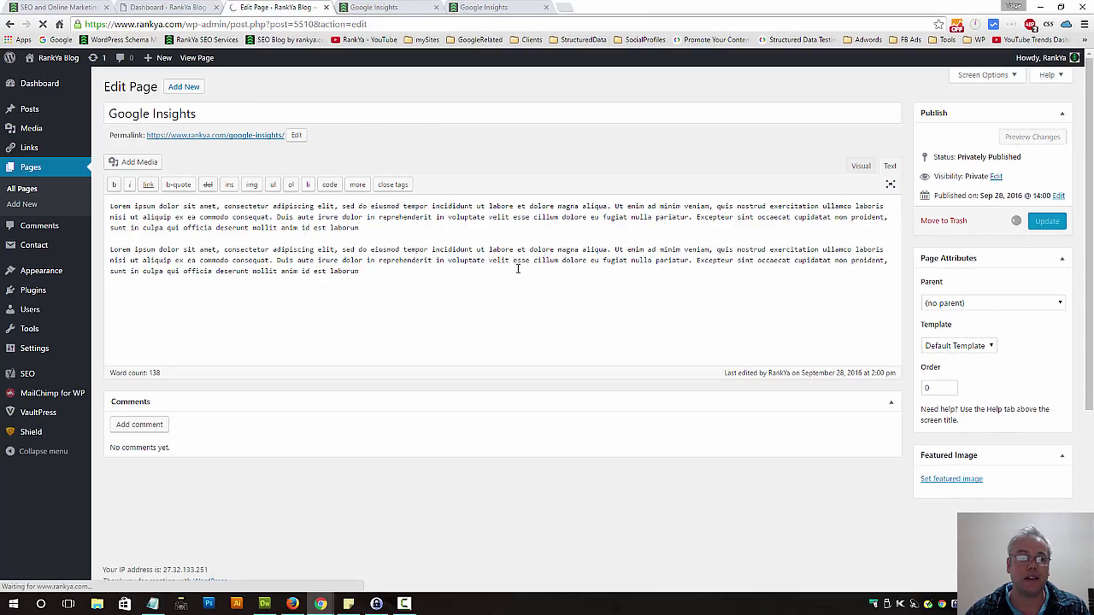
pyautogui.click(545, 8)
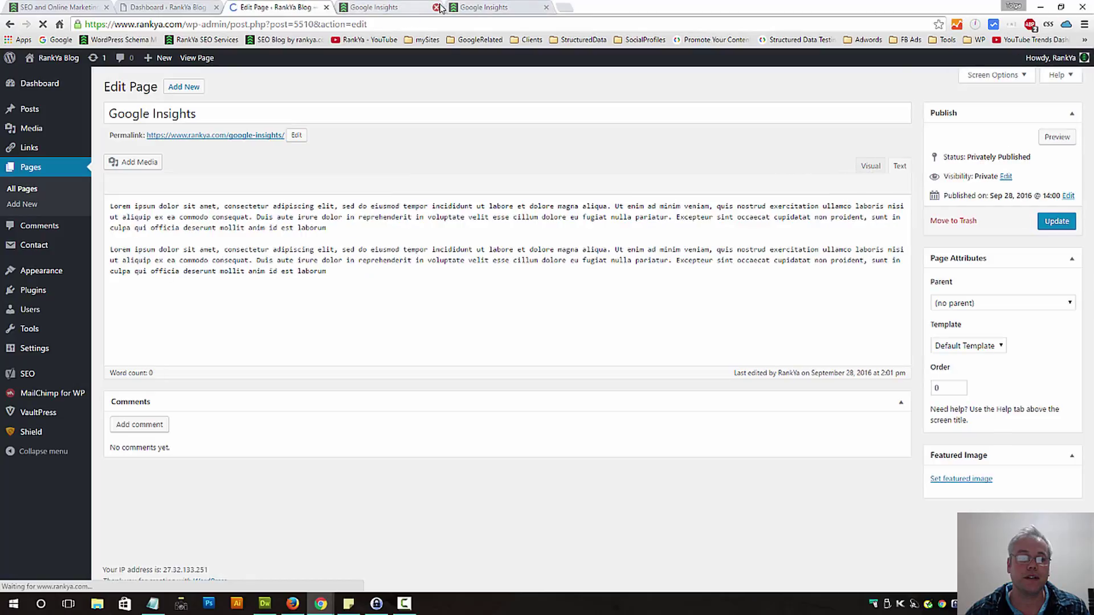
pyautogui.click(379, 7)
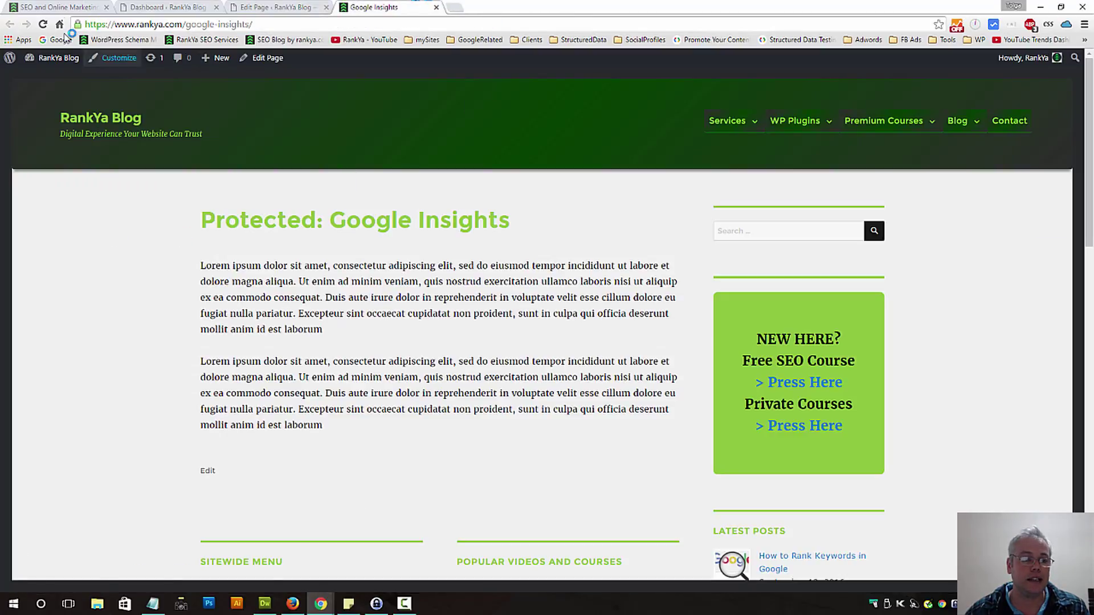
# Reload the page in Chrome, where the heading now reads 'Private: Google Insights'.
pyautogui.click(42, 24)
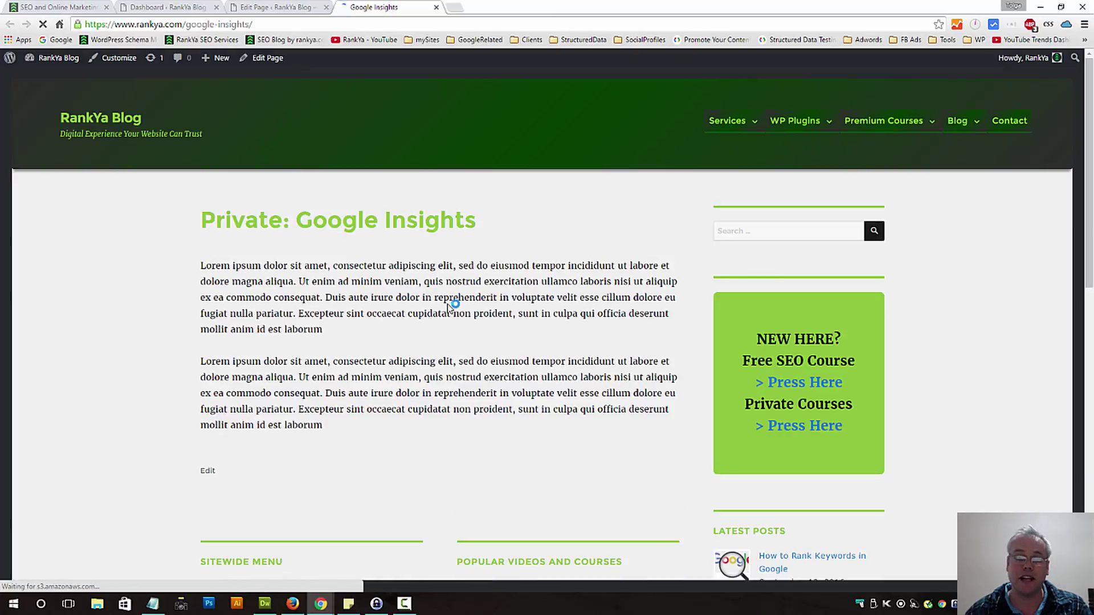
pyautogui.doubleClick(260, 212)
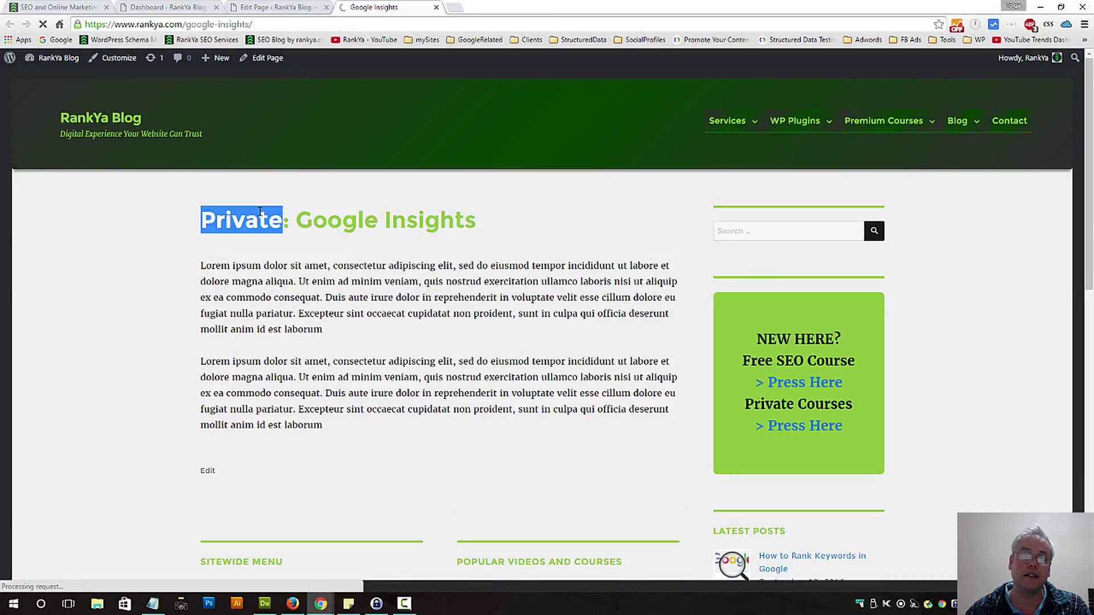
pyautogui.tripleClick(259, 212)
# Reload the page in Firefox to see 'That page can't be found', then return to the editor.
pyautogui.click(293, 604)
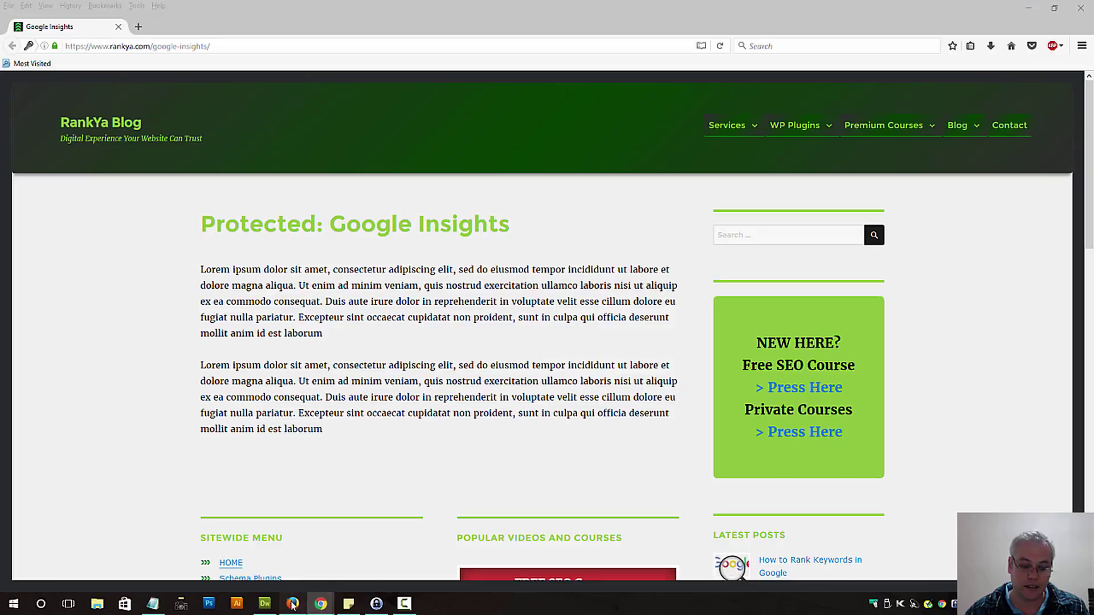
pyautogui.click(289, 605)
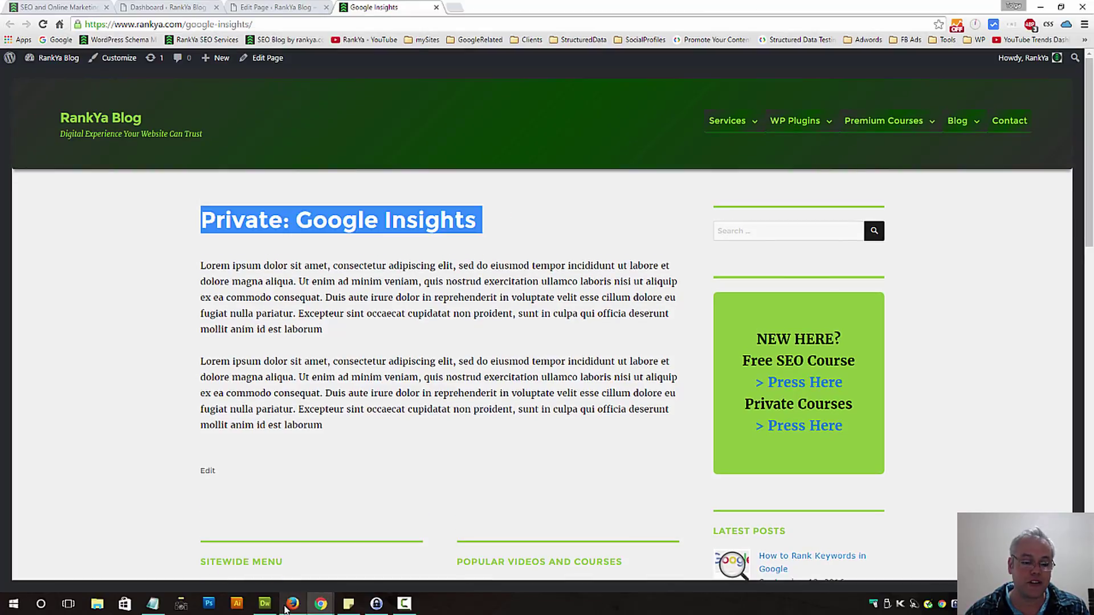
pyautogui.click(288, 606)
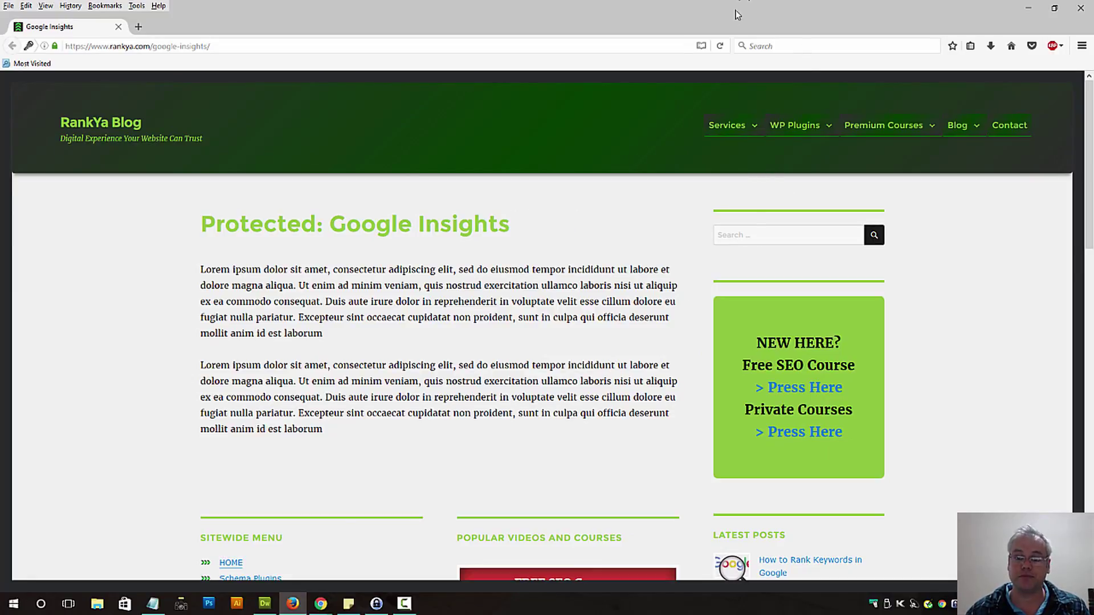
pyautogui.press('F5')
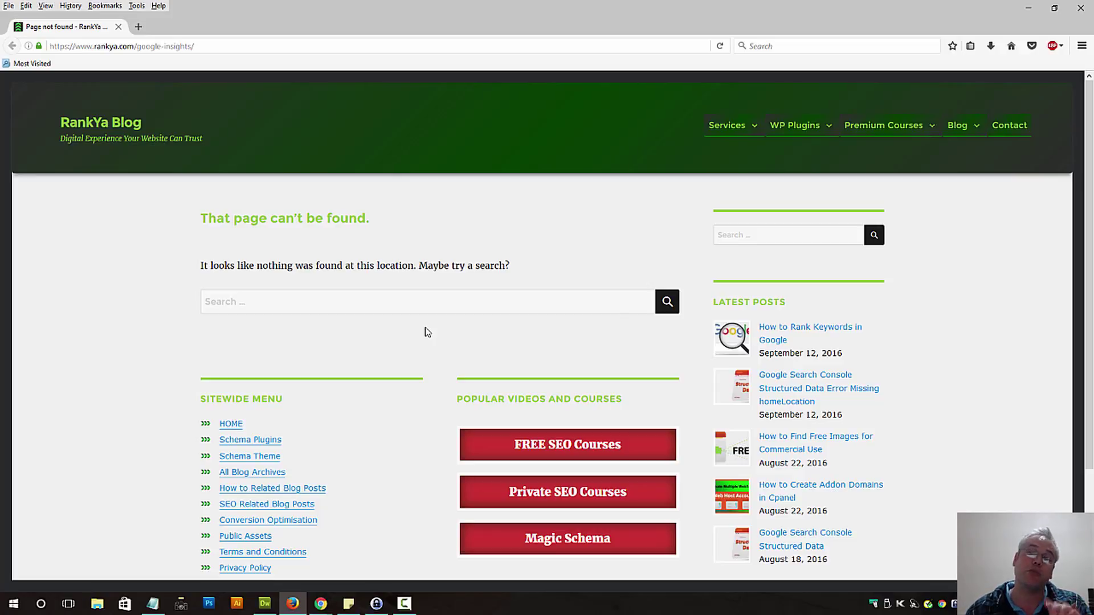
pyautogui.click(321, 603)
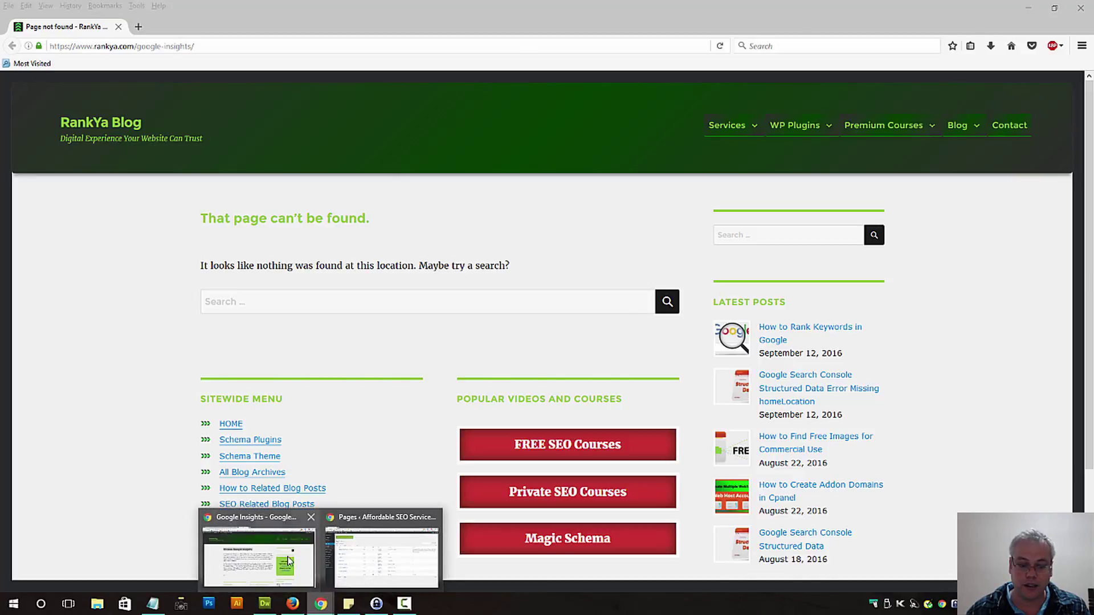
pyautogui.click(289, 561)
# Set Google Insights' visibility back to Public and publish it with no parent page.
pyautogui.hotkey('ctrl', 'shift', 'Tab')
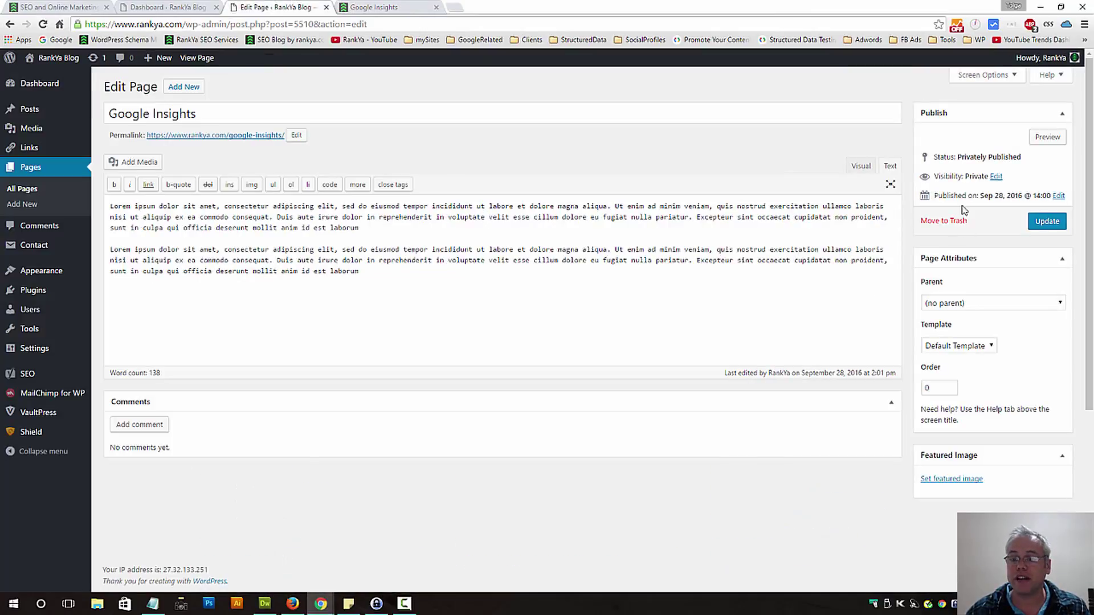
pyautogui.click(996, 176)
pyautogui.click(934, 190)
pyautogui.click(930, 232)
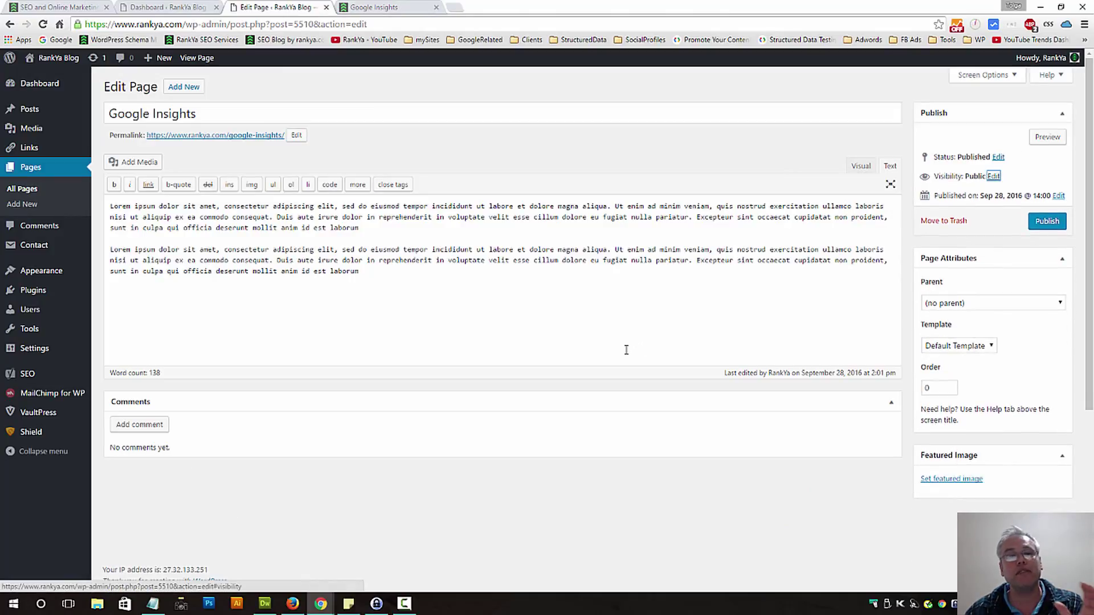
pyautogui.click(1018, 306)
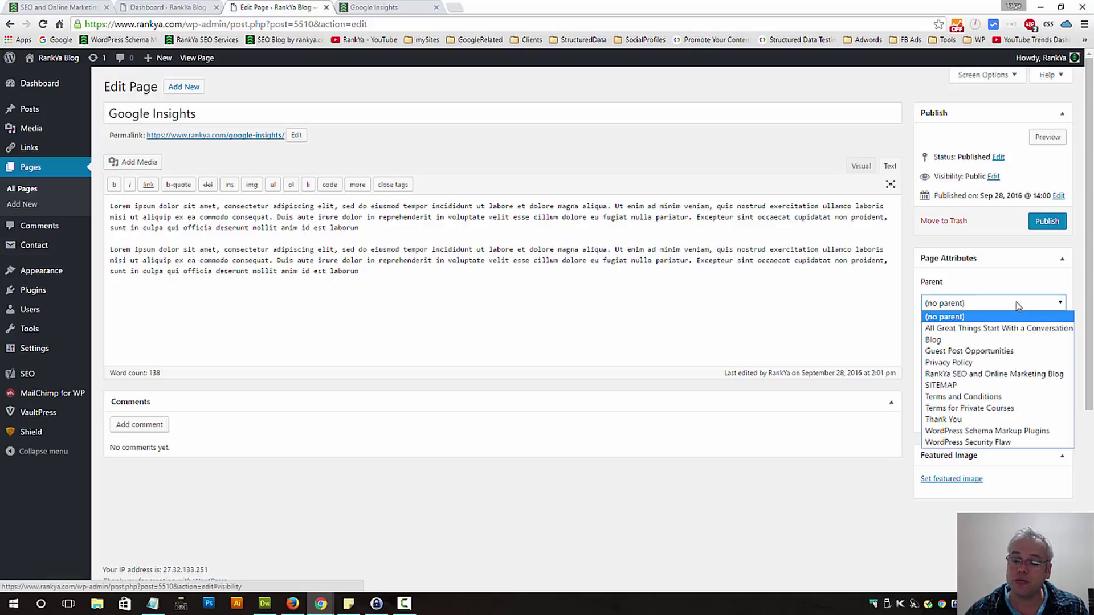
pyautogui.click(447, 273)
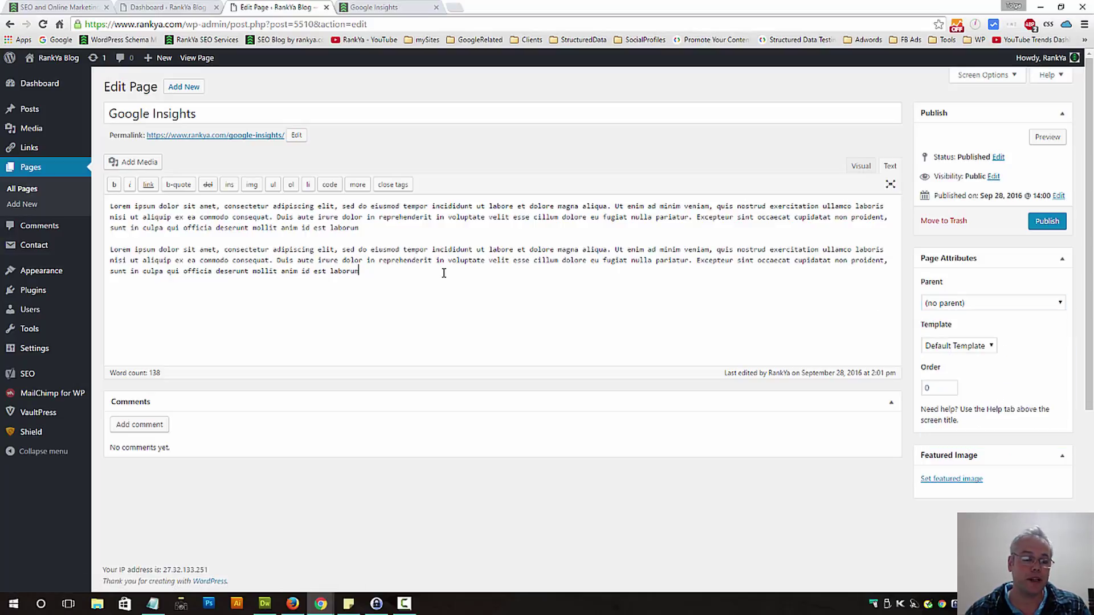
pyautogui.click(1047, 221)
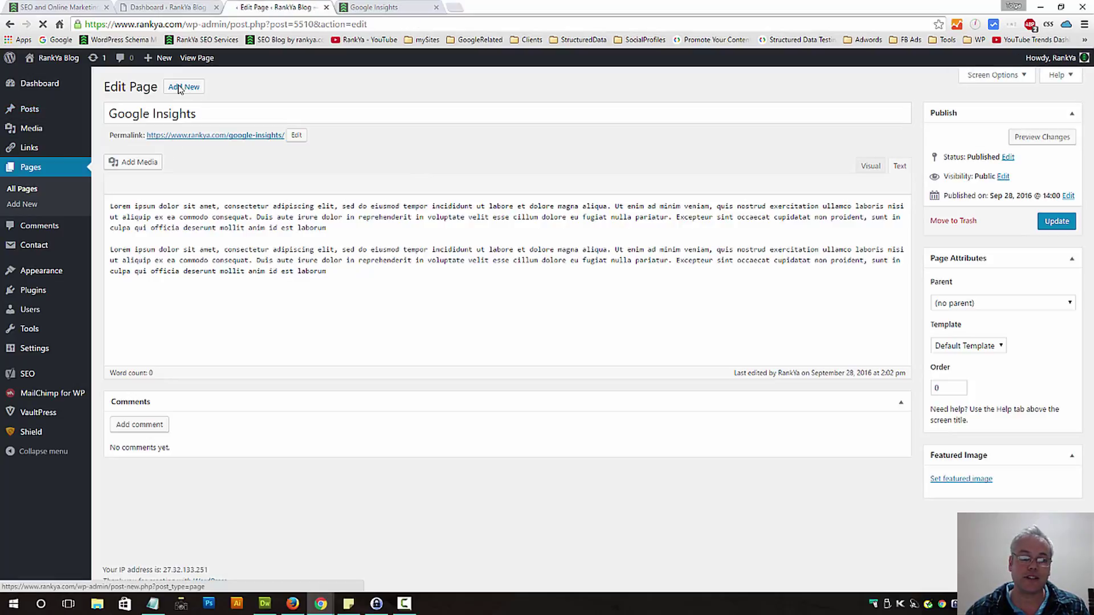
# Create a new page titled 'Search Console Insights'.
pyautogui.click(176, 89)
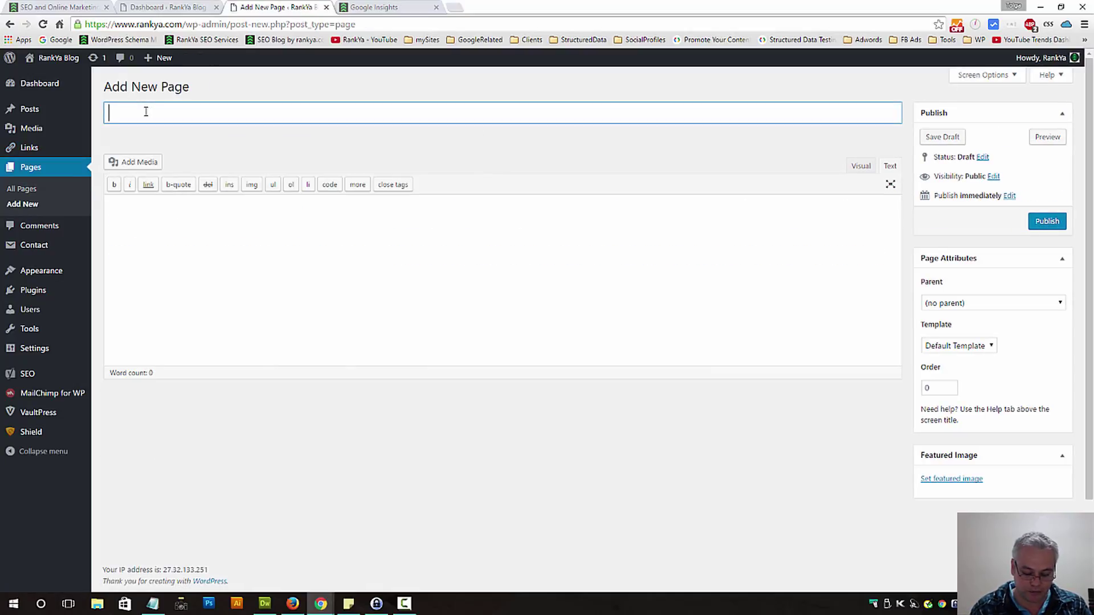
pyautogui.write('Search Co')
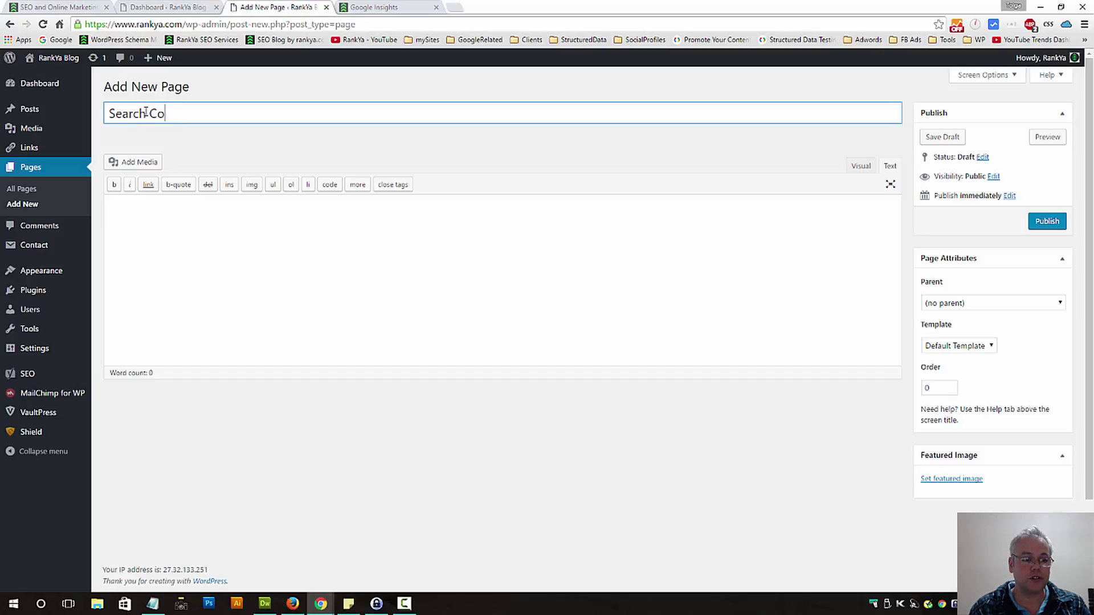
pyautogui.write('nsole Insights')
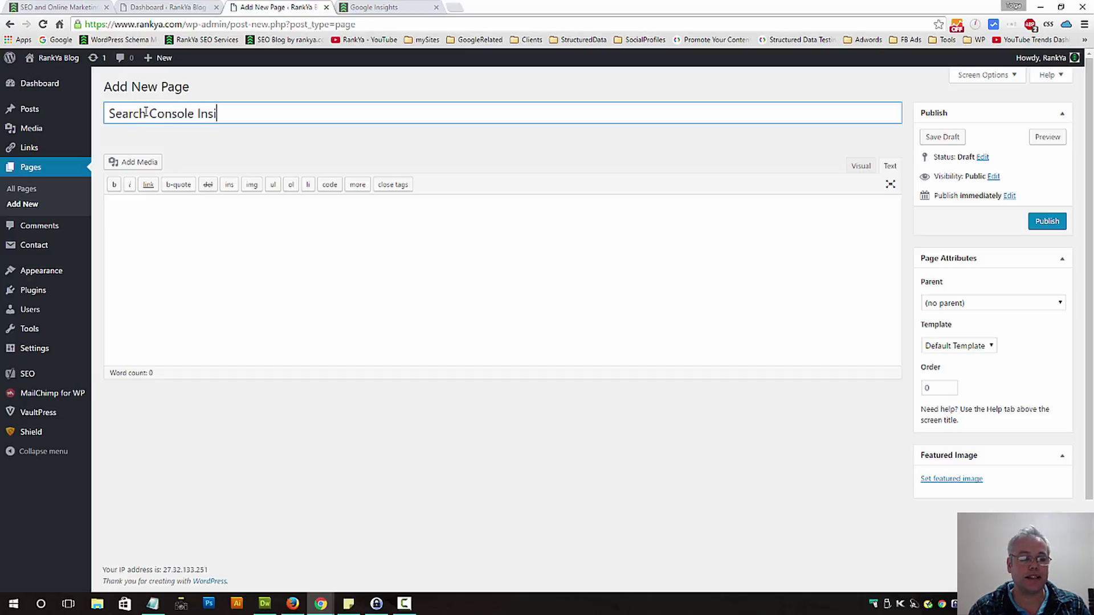
pyautogui.click(236, 271)
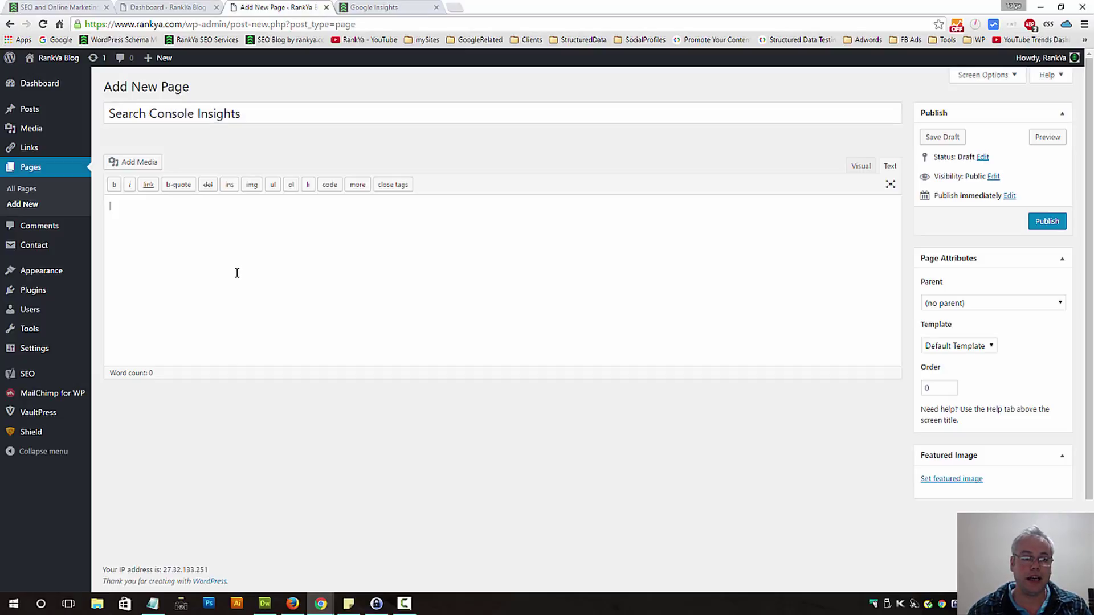
# Copy the first Lorem ipsum paragraph from the Google Insights page into the new page's content.
pyautogui.click(371, 7)
pyautogui.doubleClick(217, 268)
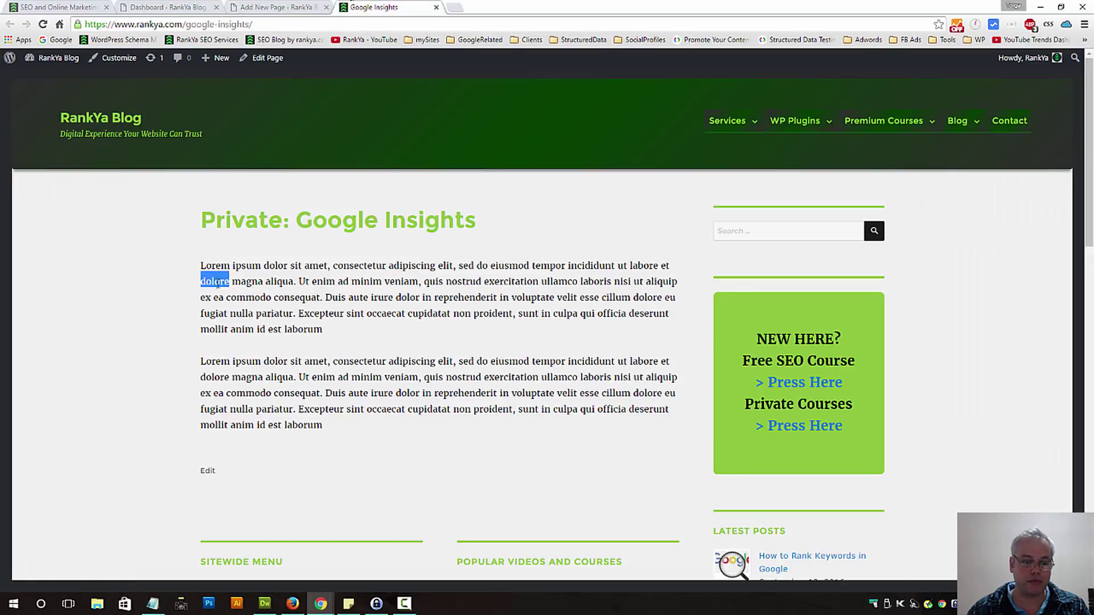
pyautogui.tripleClick(213, 292)
pyautogui.hotkey('ctrl', 'c')
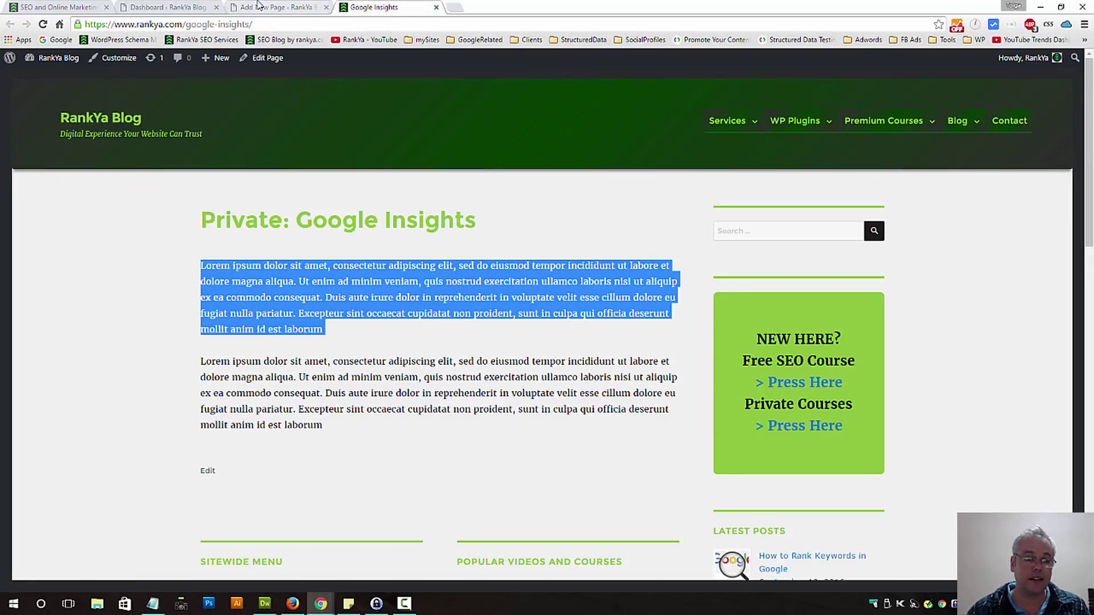
pyautogui.click(260, 7)
pyautogui.hotkey('ctrl', 'v')
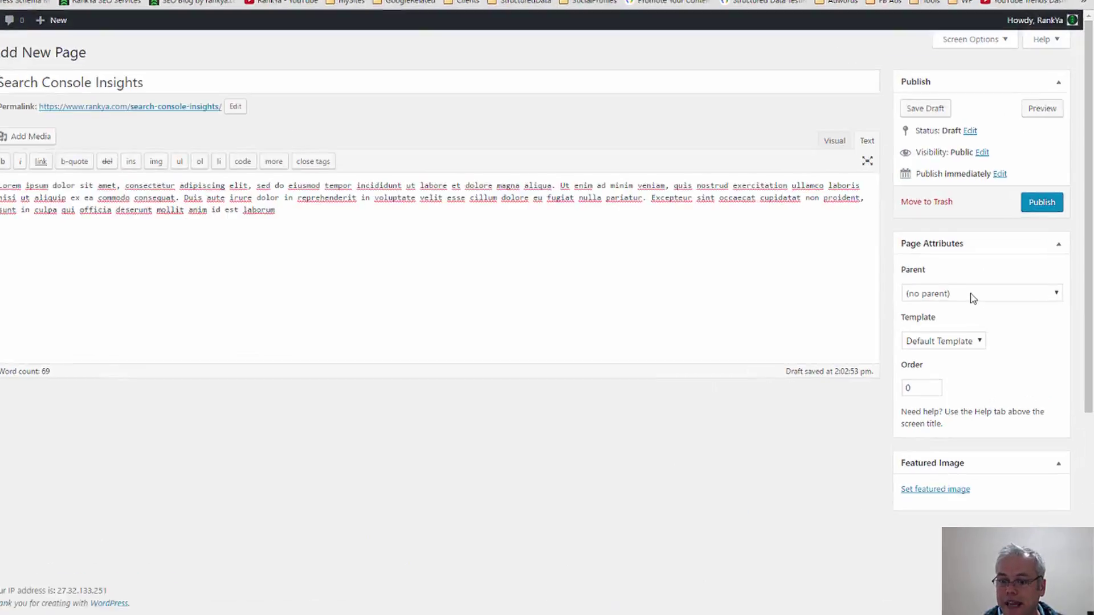
# Choose Google Insights as the Parent of the Search Console Insights draft.
pyautogui.click(972, 295)
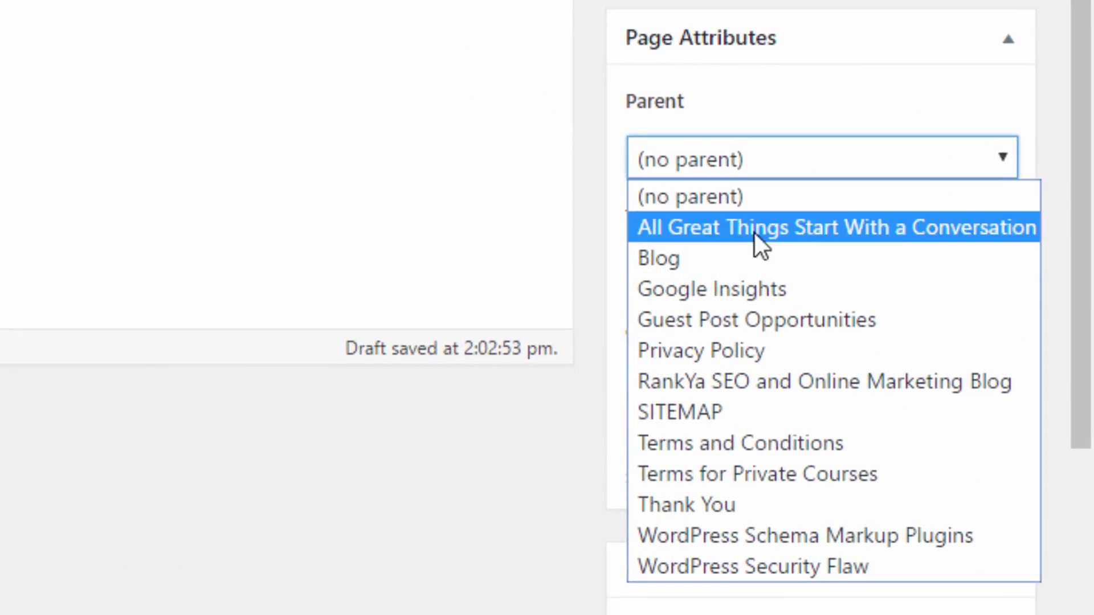
pyautogui.click(754, 288)
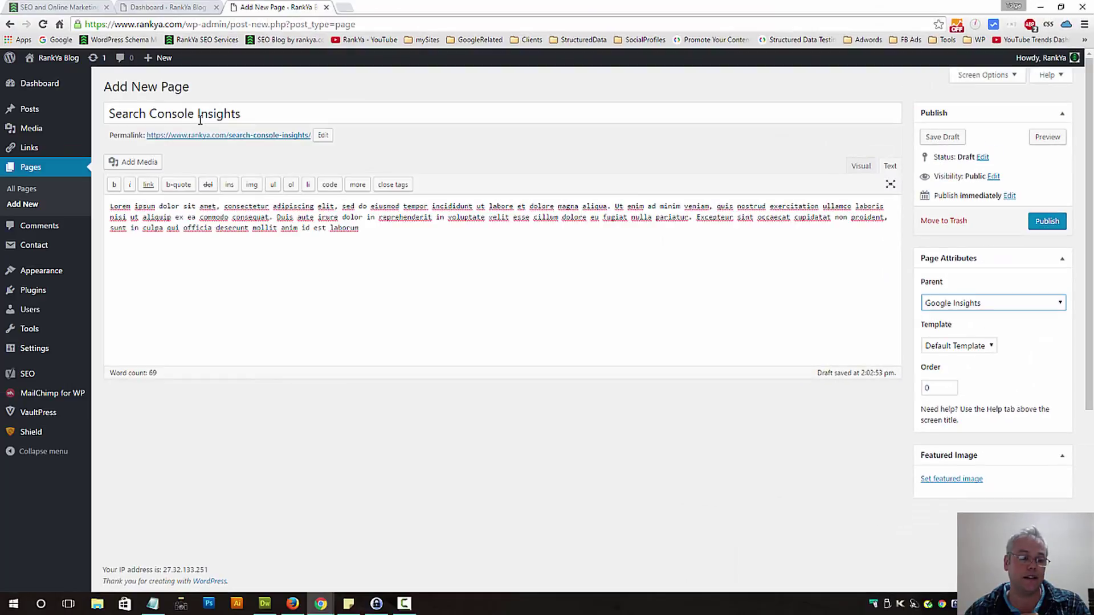
pyautogui.tripleClick(203, 114)
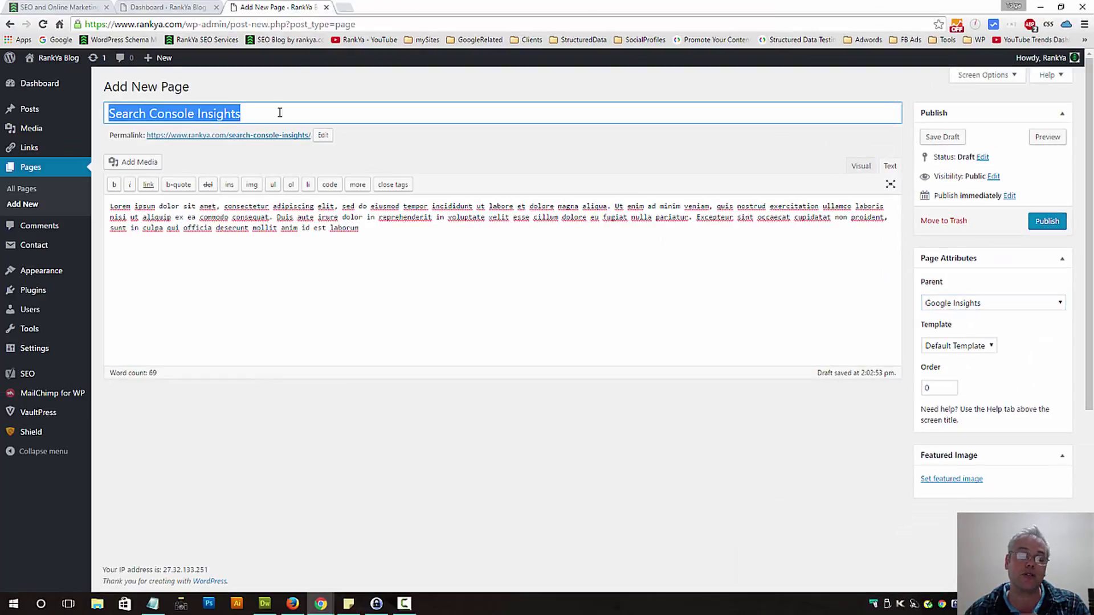
pyautogui.click(321, 109)
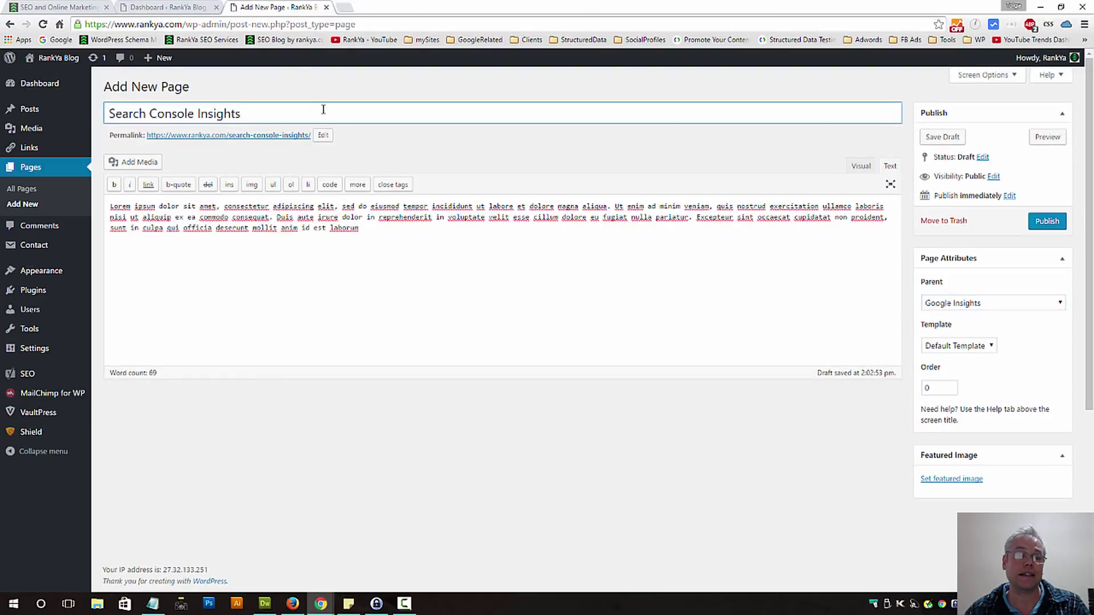
pyautogui.click(379, 230)
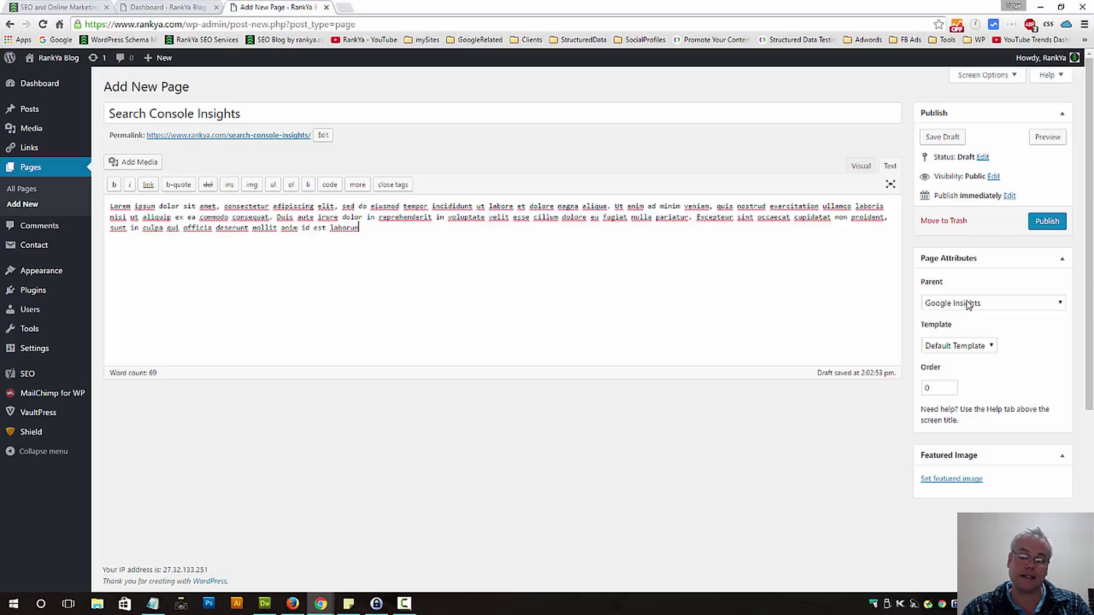
pyautogui.click(967, 305)
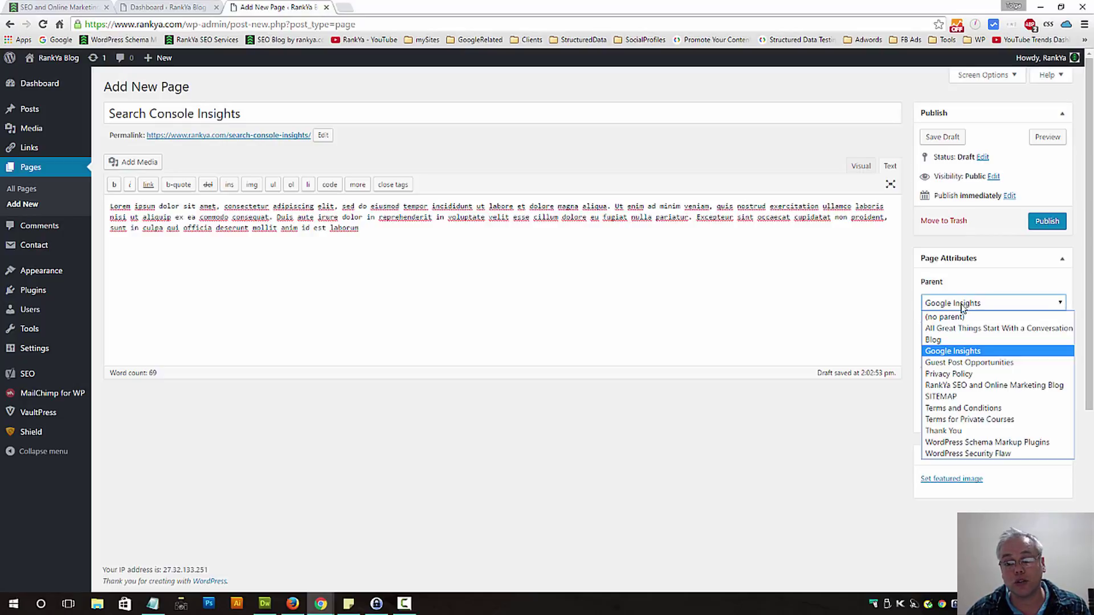
pyautogui.click(962, 283)
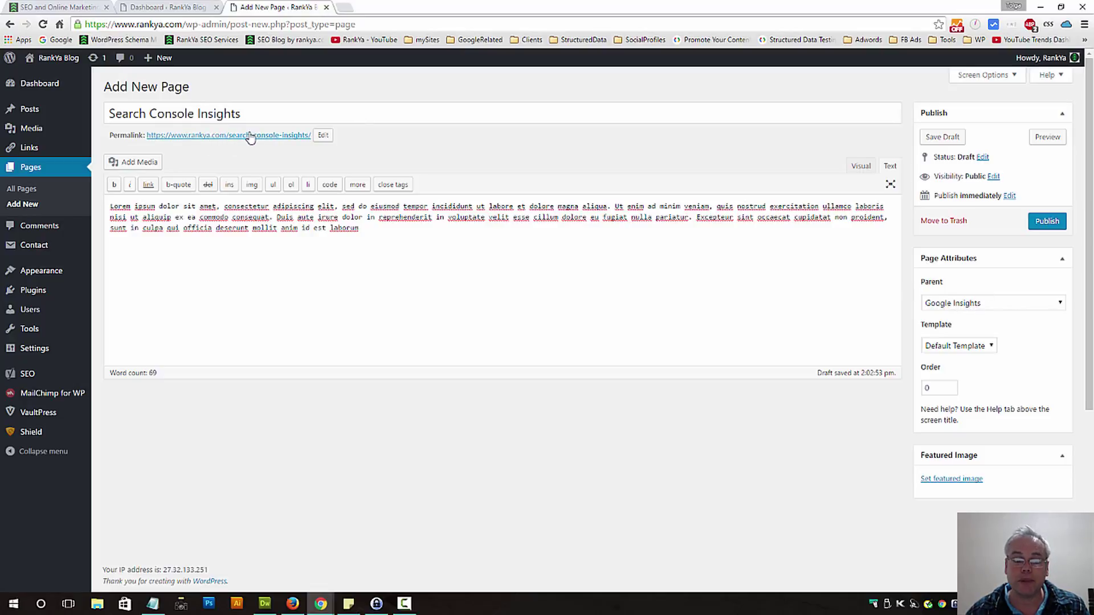
# Publish Search Console Insights, nesting its permalink under /google-insights/search-console-insights/.
pyautogui.click(1049, 222)
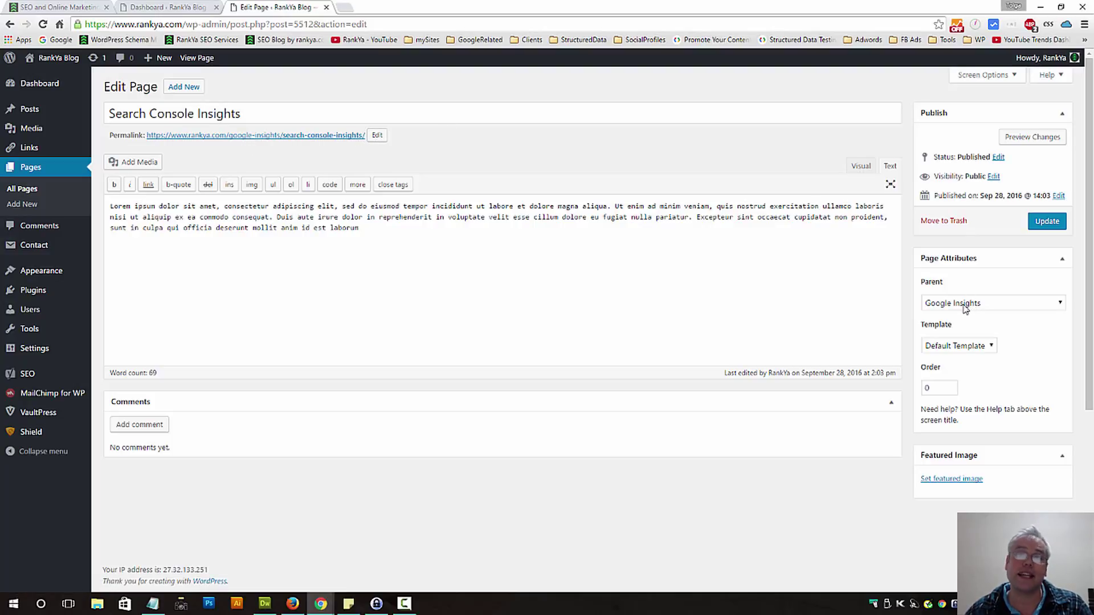
# Give Search Console Insights the Full Width template and update the page.
pyautogui.click(988, 349)
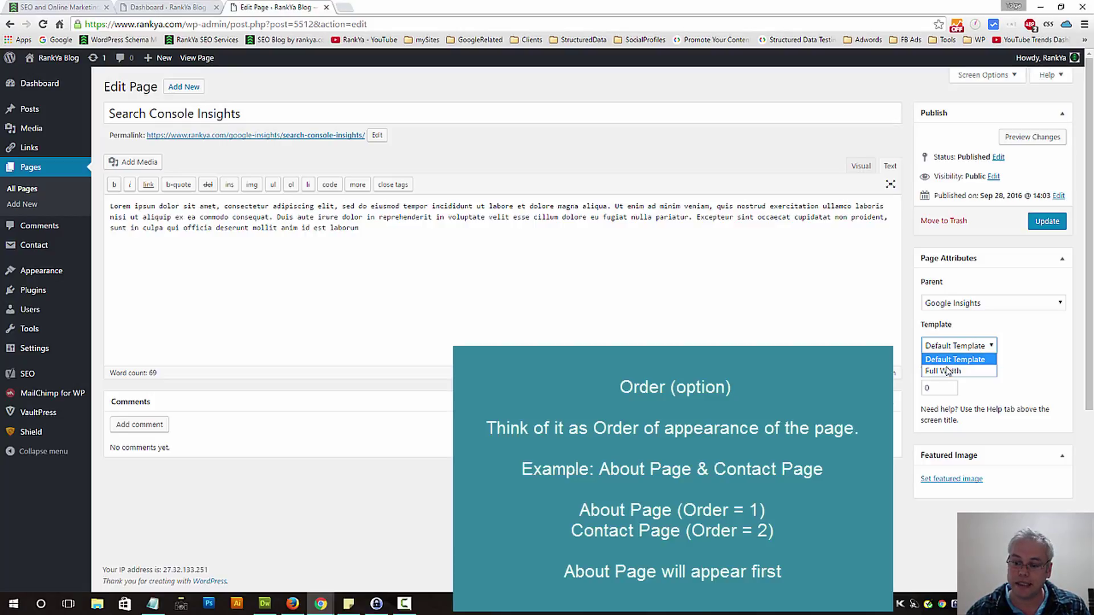
pyautogui.click(969, 370)
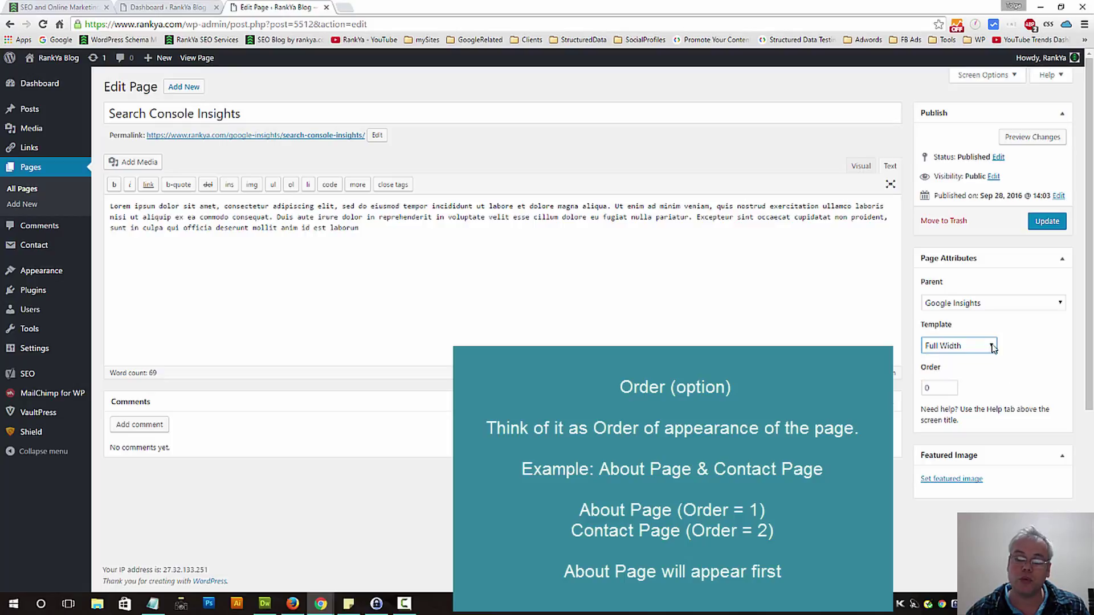
pyautogui.click(1051, 223)
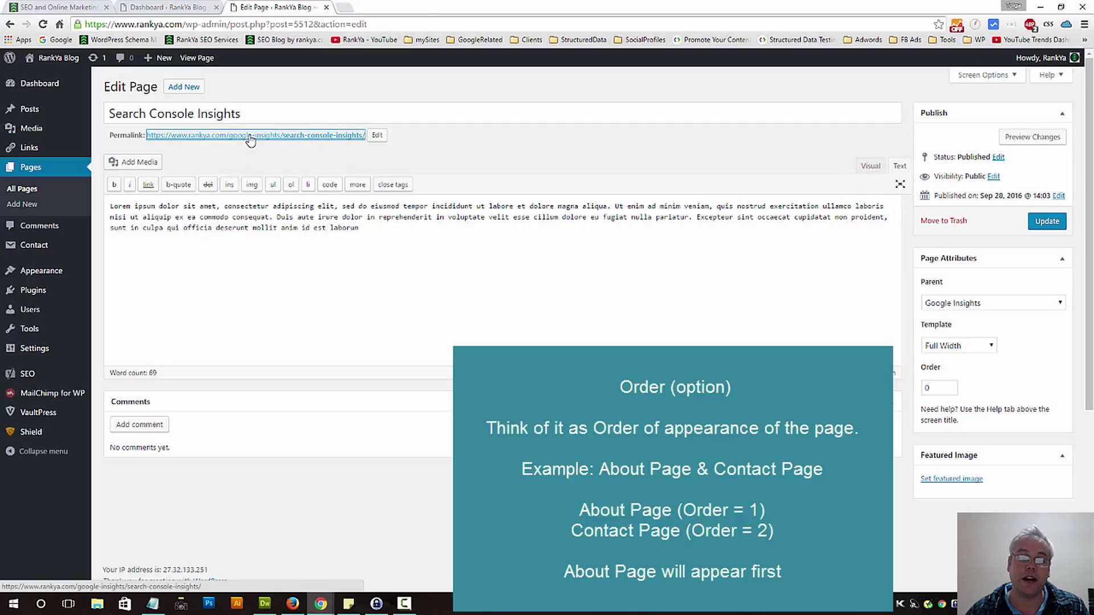
pyautogui.middleClick(251, 137)
pyautogui.click(397, 6)
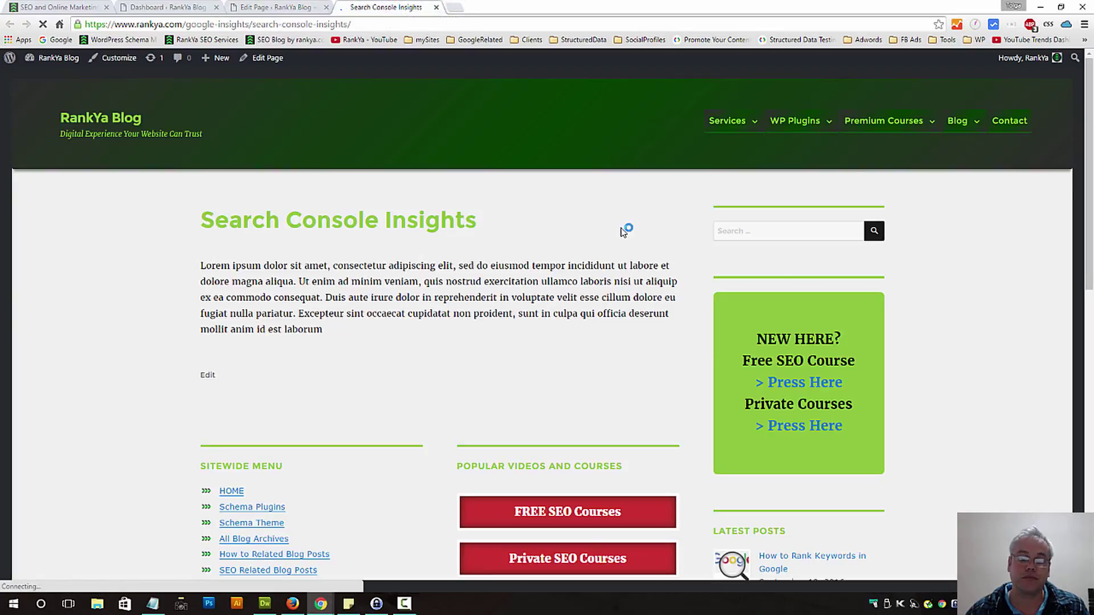
pyautogui.moveTo(200, 264); pyautogui.dragTo(547, 345)
pyautogui.click(489, 373)
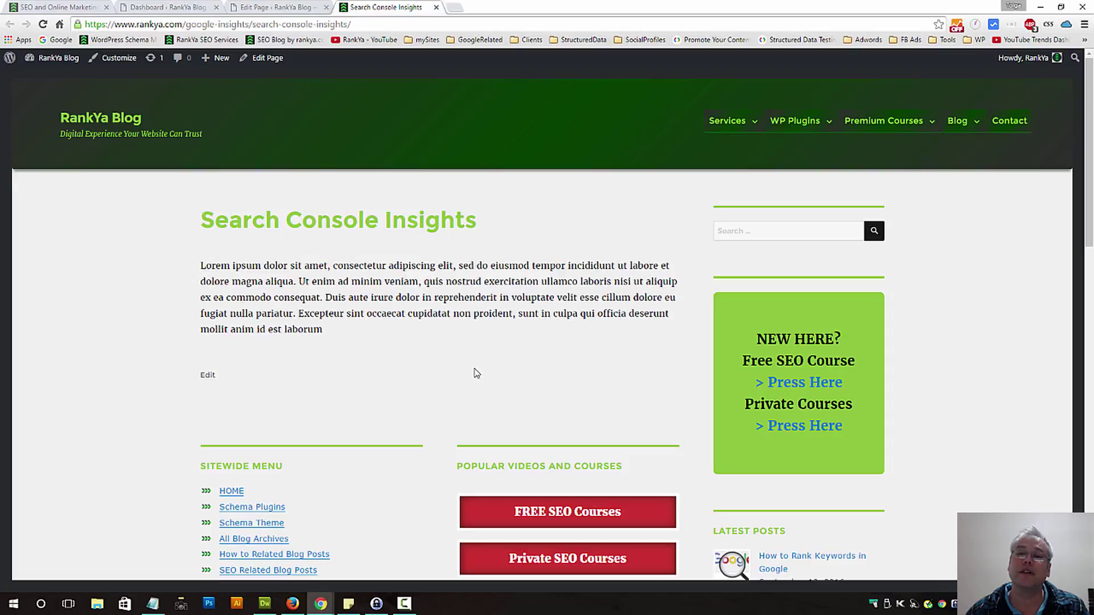
pyautogui.click(271, 7)
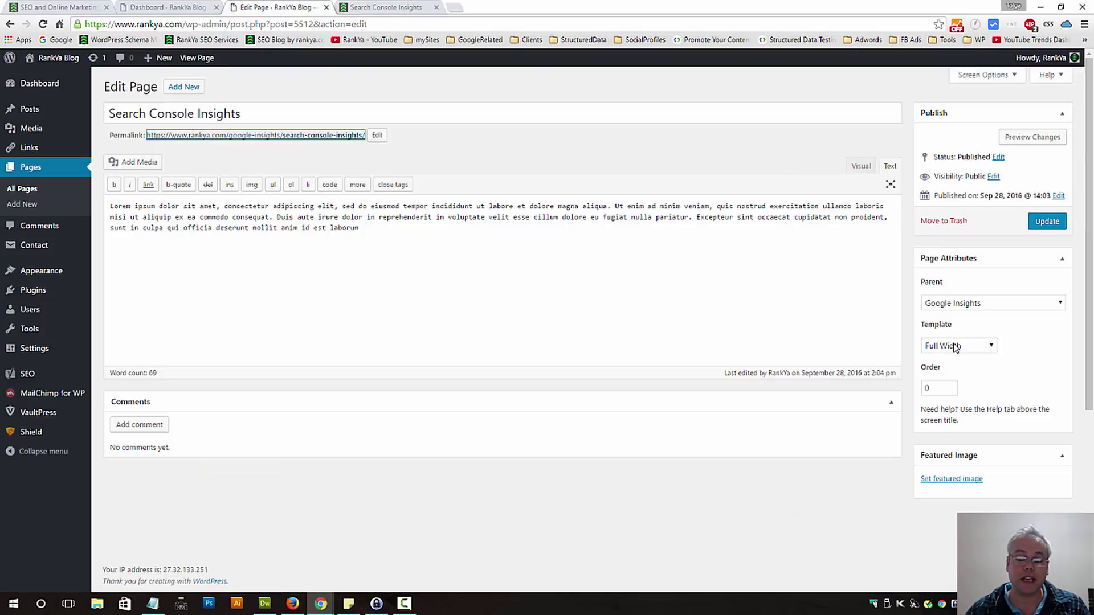